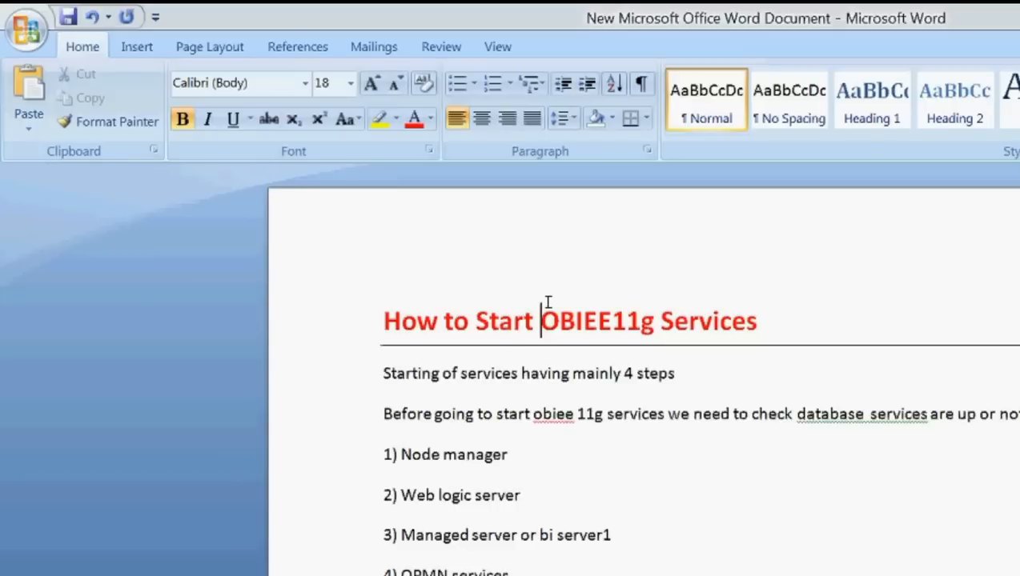
Step: Review the note in the guide saying the database services should be up
click(798, 414)
mouse_move(797, 413)
mouse_down()
mouse_move(998, 410)
mouse_move(1018, 393)
mouse_move(1018, 424)
mouse_up()
click(688, 282)
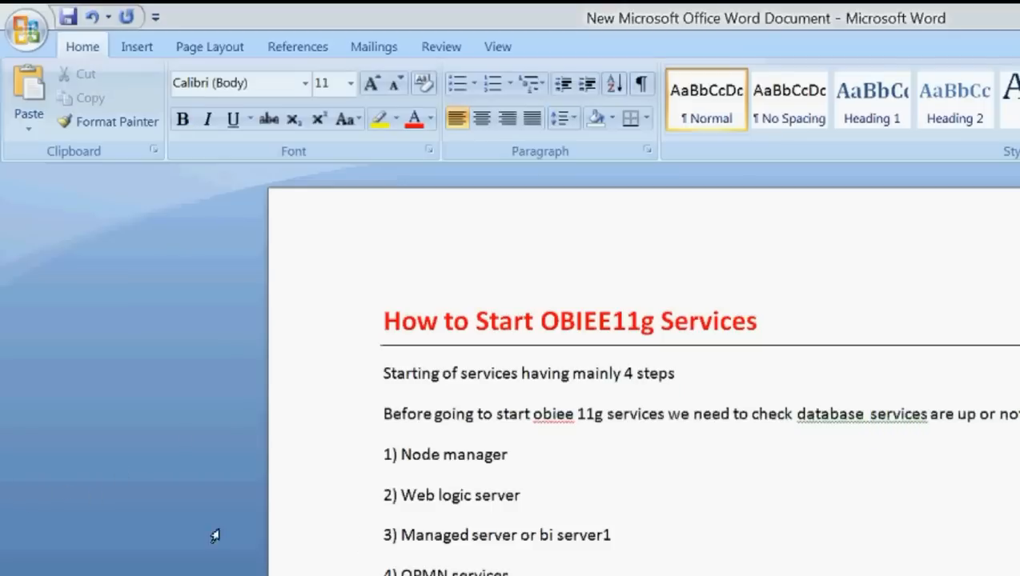
click(140, 476)
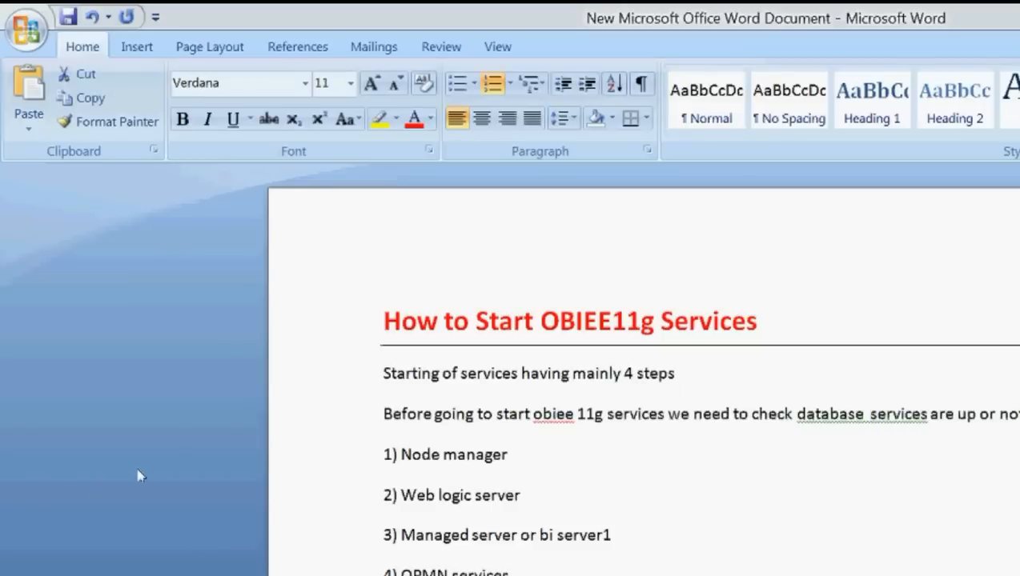
Step: Attempt a SQL*Plus login as scott, which fails with ORA-12560: TNS protocol adapter error
key(super+r)
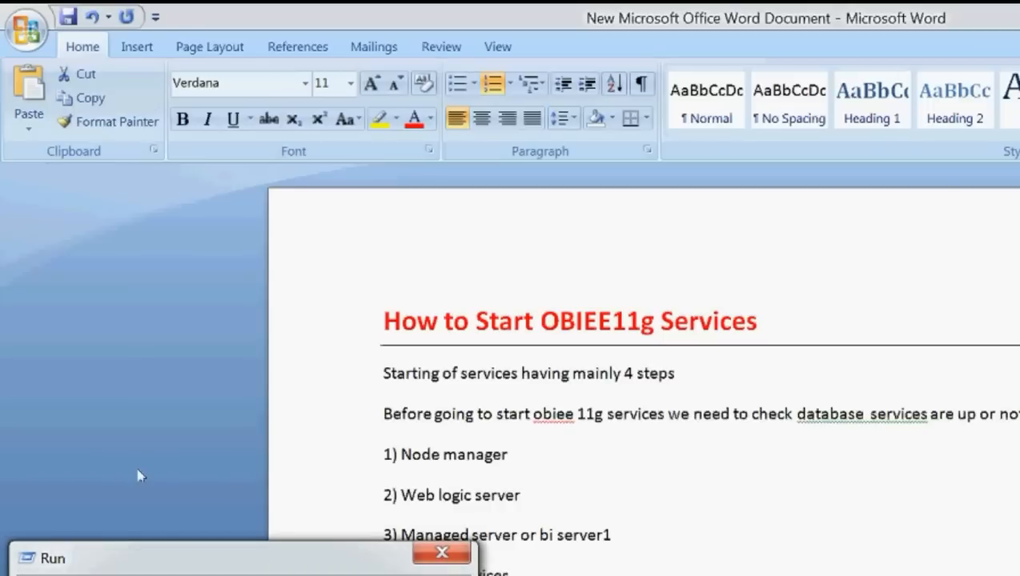
key(Return)
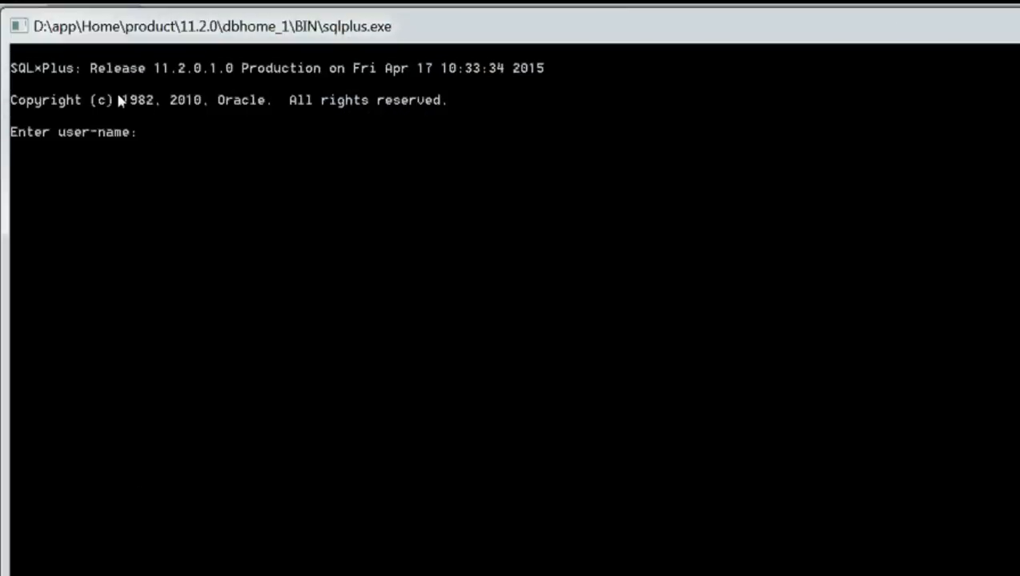
text(scott)
key(Return)
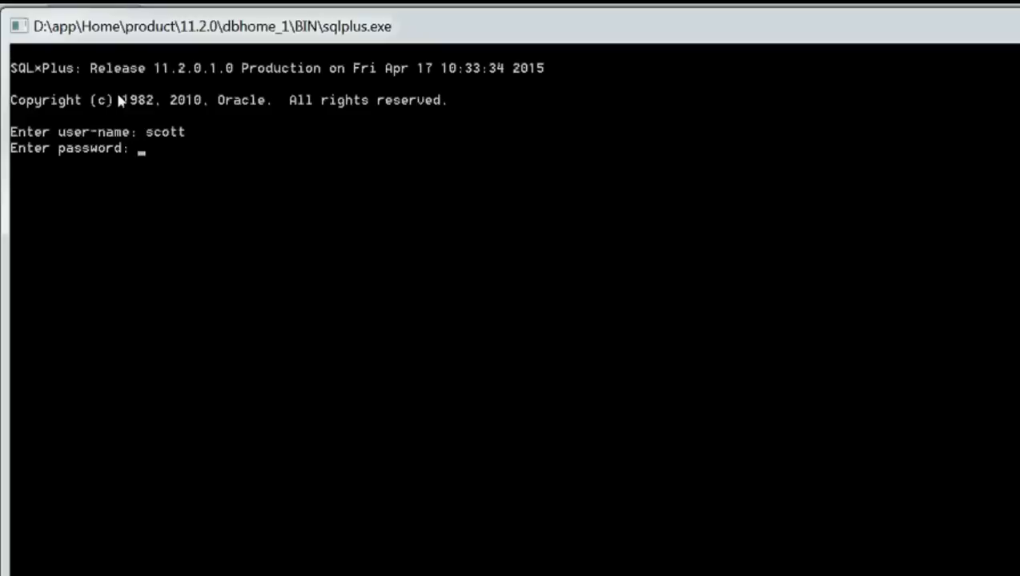
key(Return)
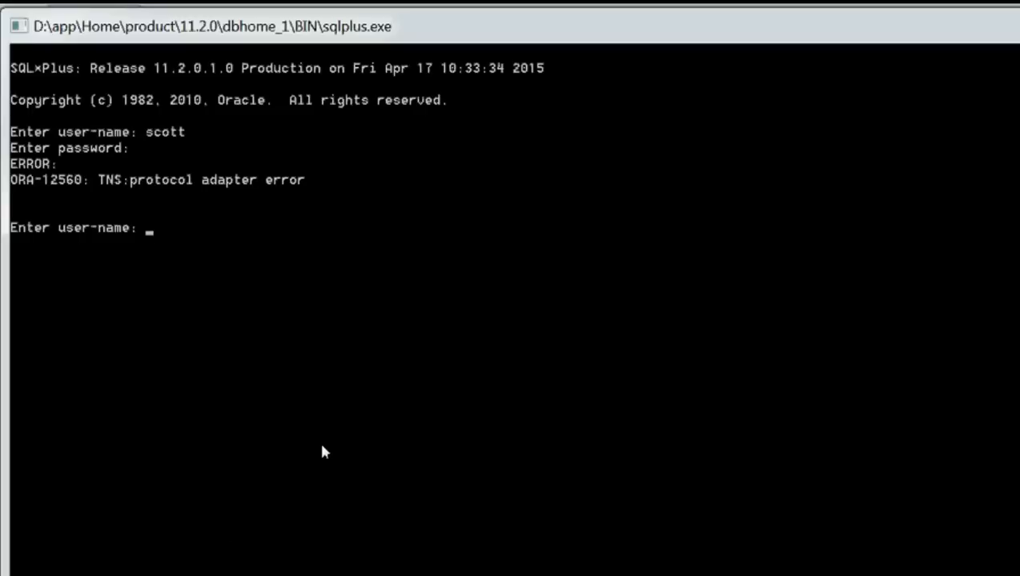
key(super+r)
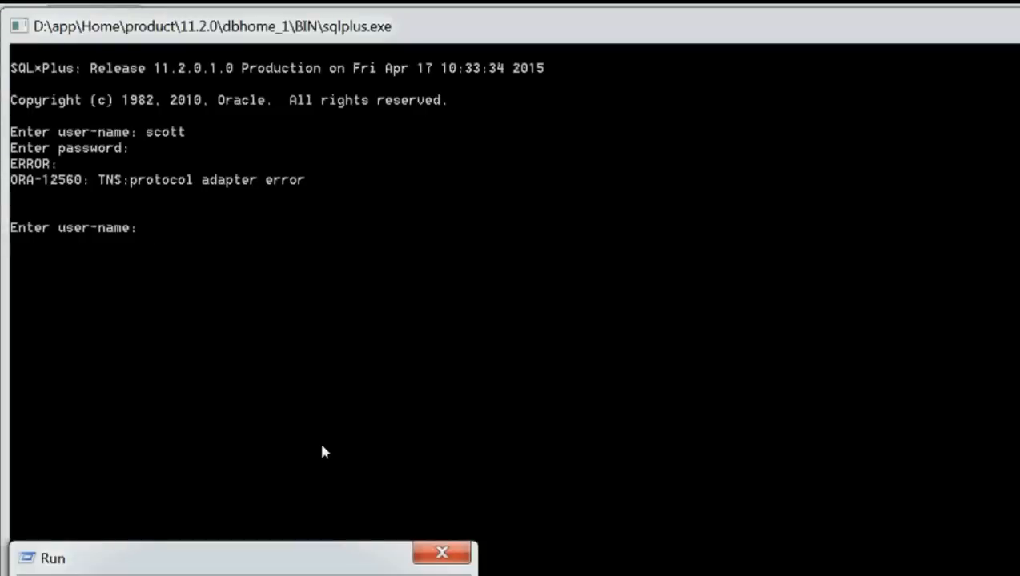
Step: Open services.msc with full service names shown and start the OracleServiceORCL service
key(Return)
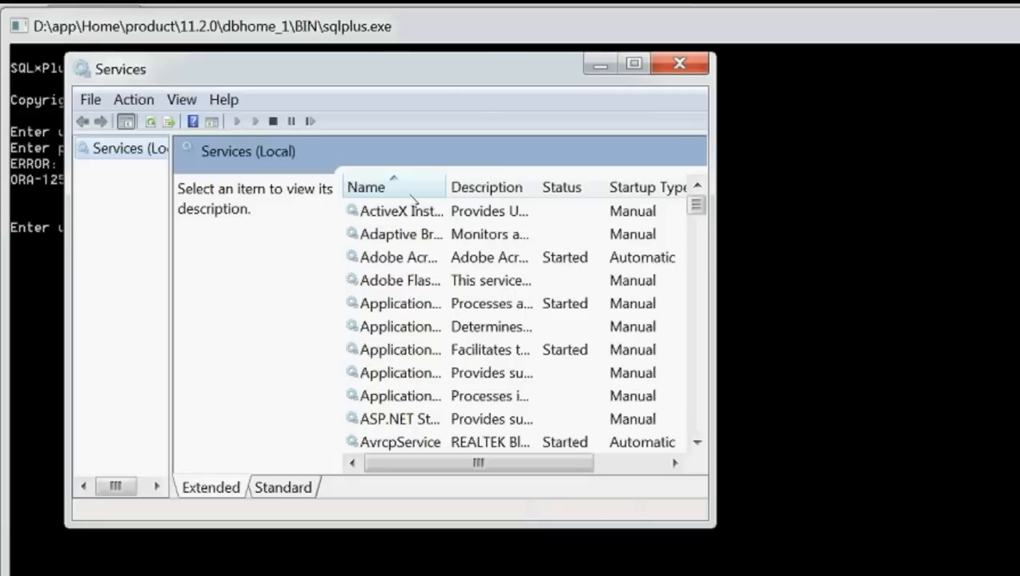
click(633, 64)
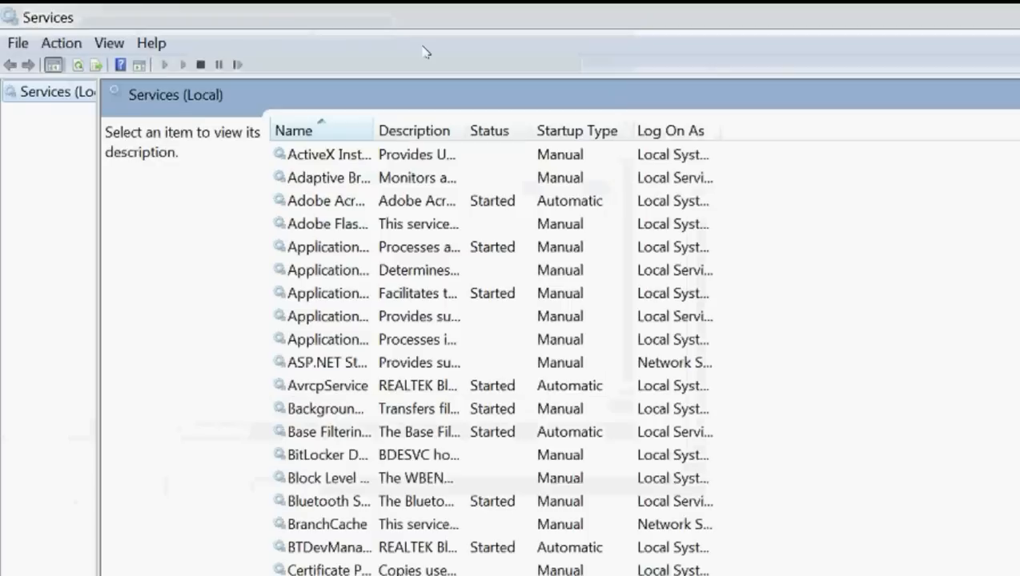
drag(373, 131, 623, 130)
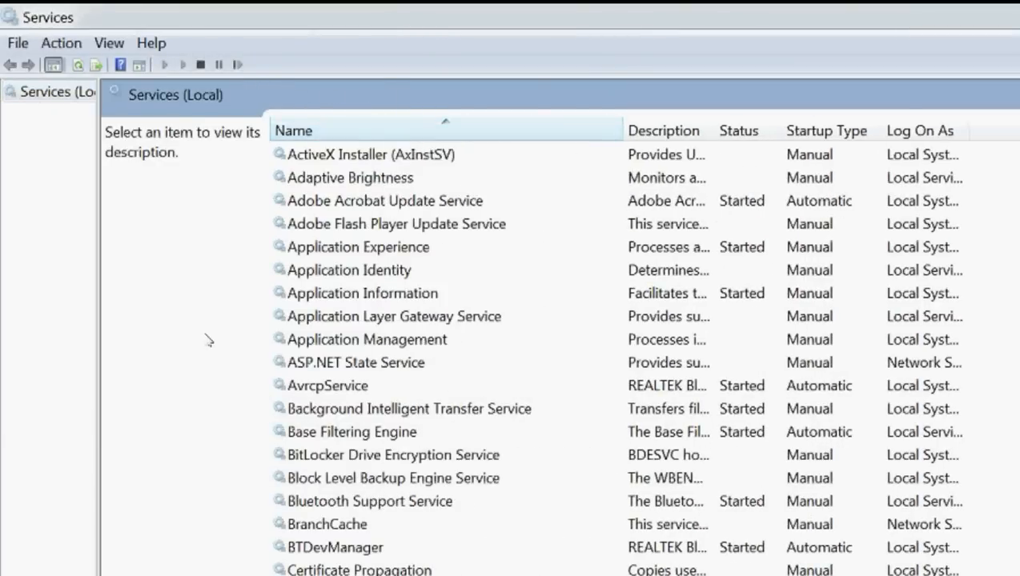
click(309, 501)
key(o)
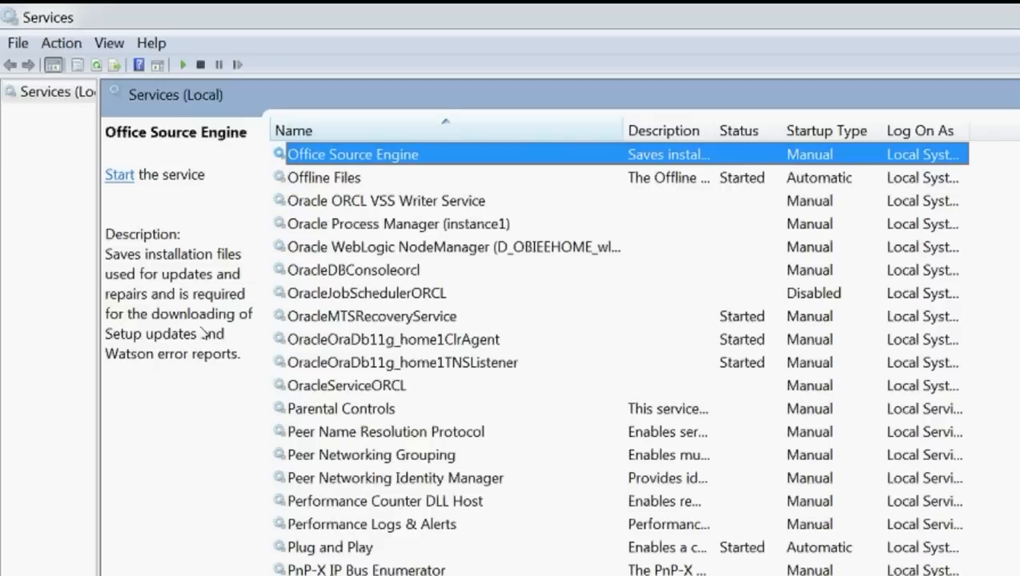
text(racles)
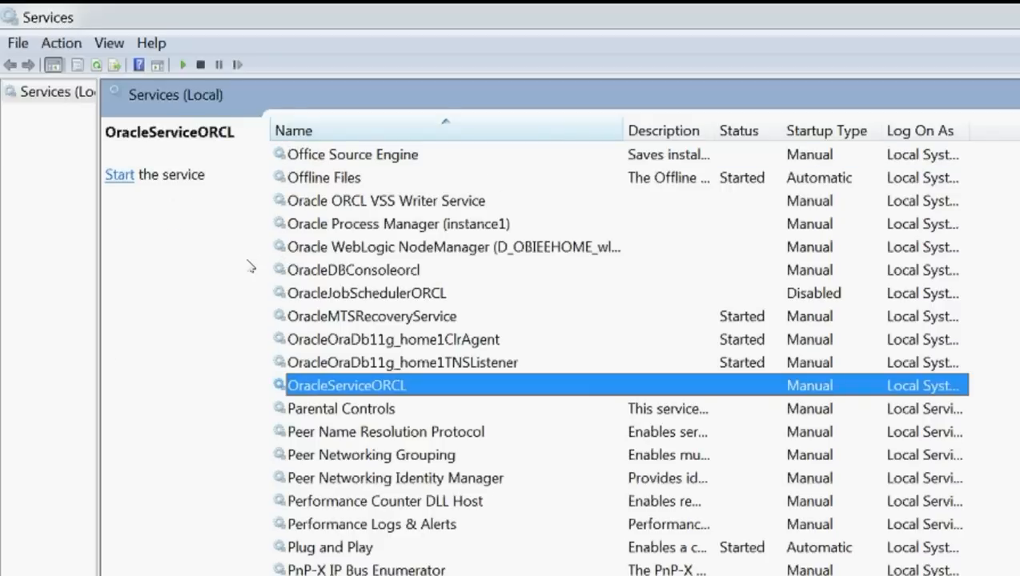
key(Menu)
key(Down)
key(Return)
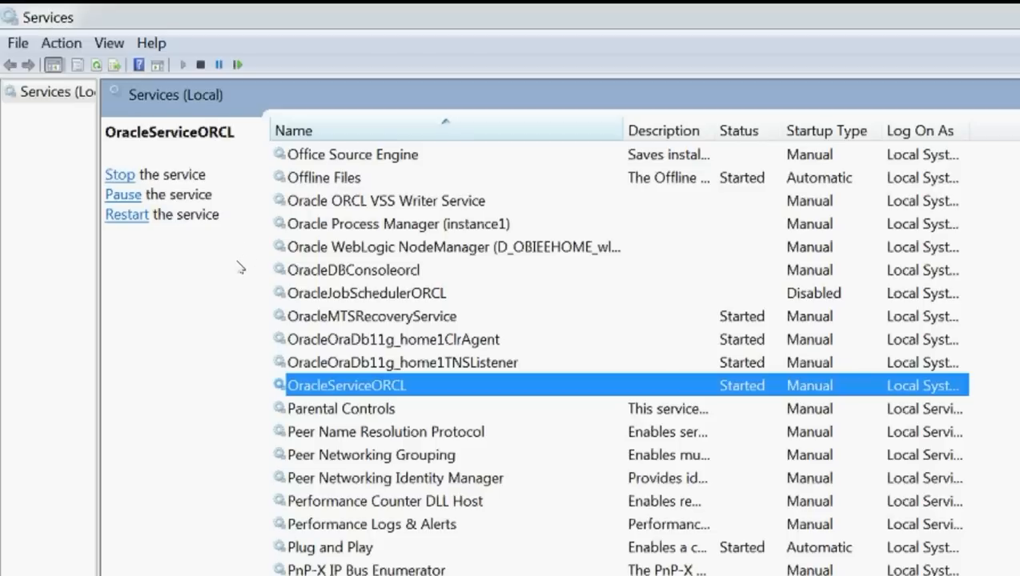
Step: Check the TNSListener, ClrAgent and MTSRecoveryService statuses, up to WebLogic NodeManager
key(Up)
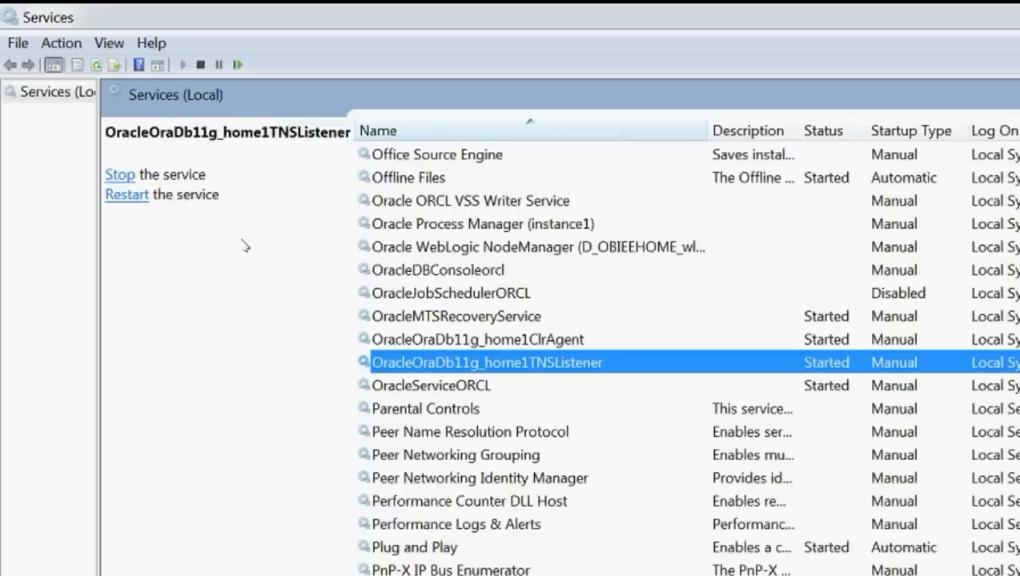
key(Up)
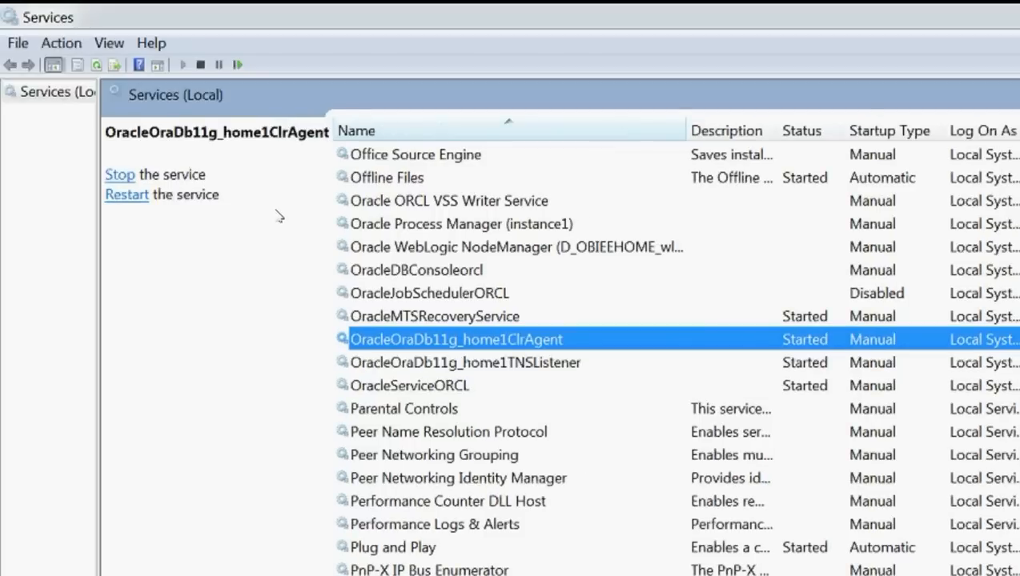
key(Up)
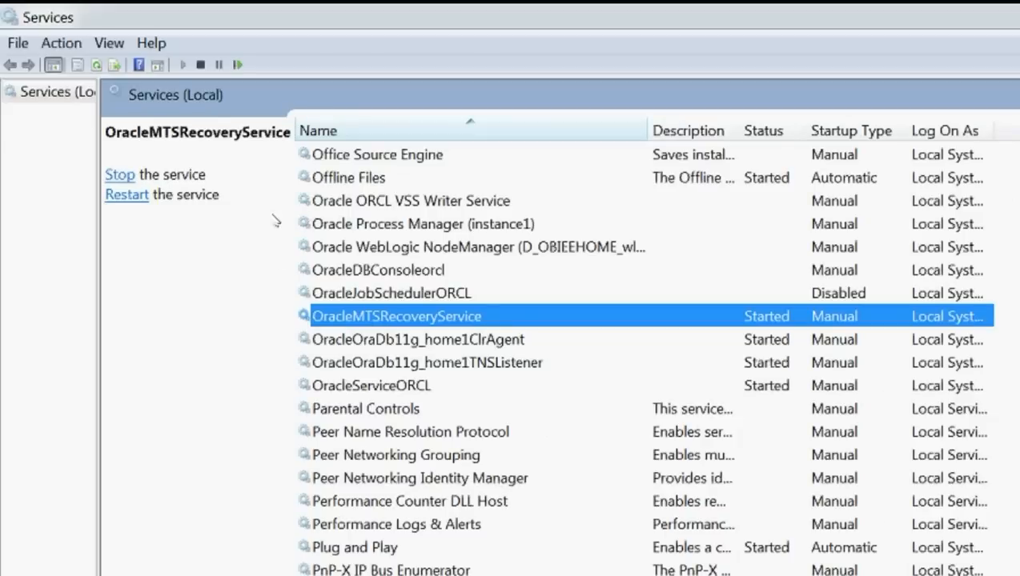
key(Up)
key(Up)
key(Up)
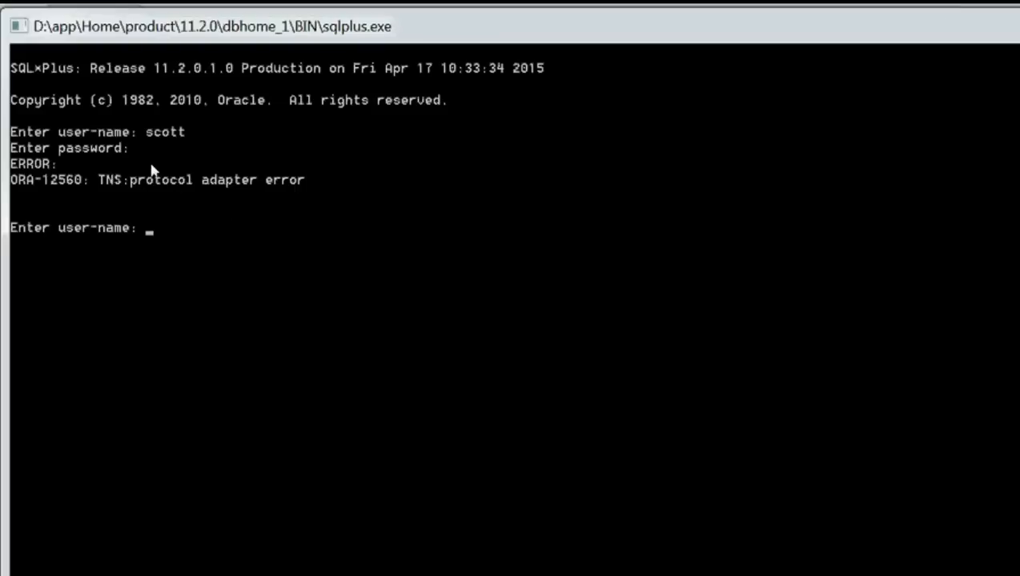
Step: Log in to SQL*Plus as scott, this time connecting successfully
text(sv)
key(BackSpace)
text(cott)
key(Return)
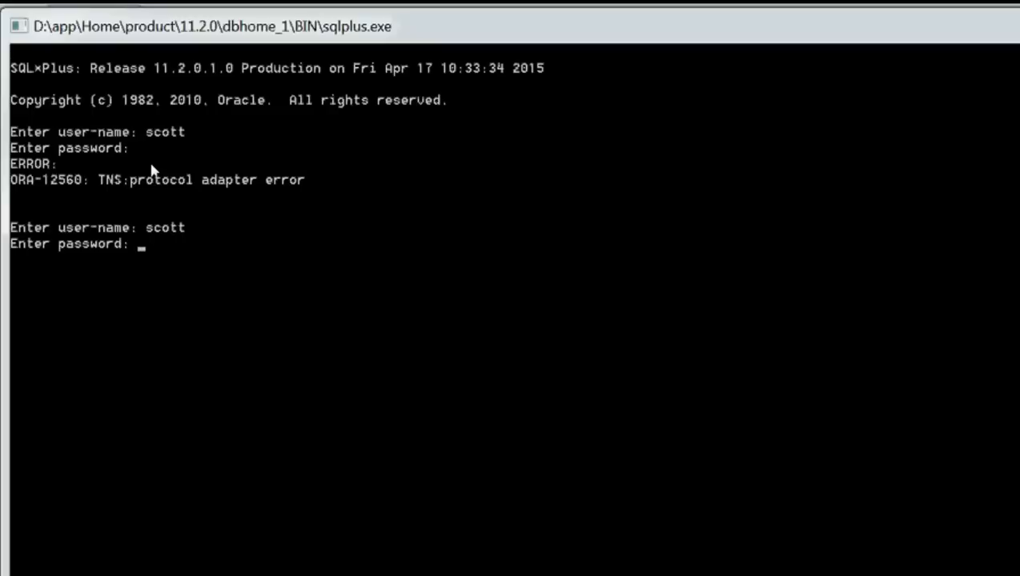
key(Return)
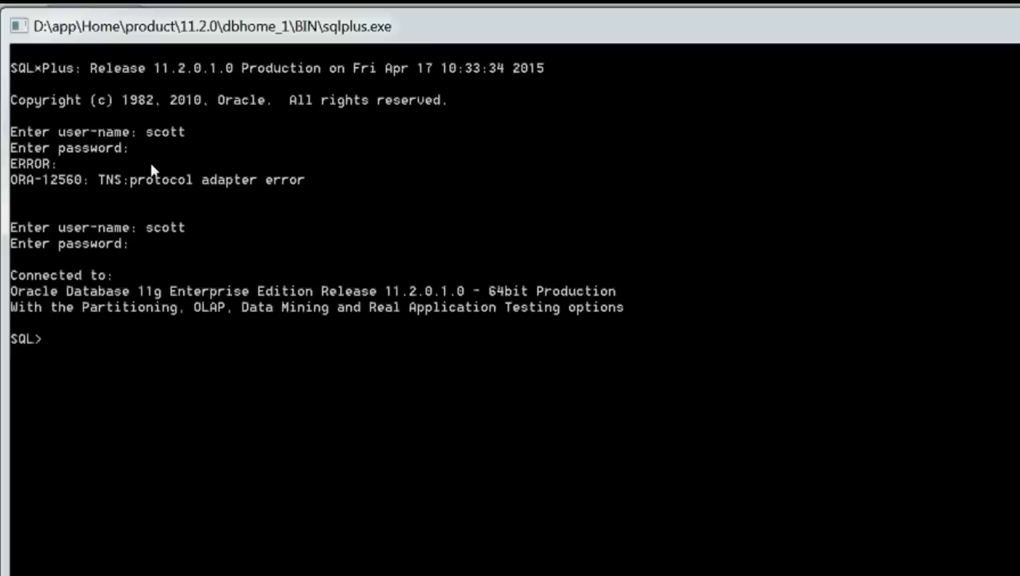
Step: Run select * from tab; to list BONUS, DEPT, EMP and SALGRADE, then exit SQL*Plus
text(select * from)
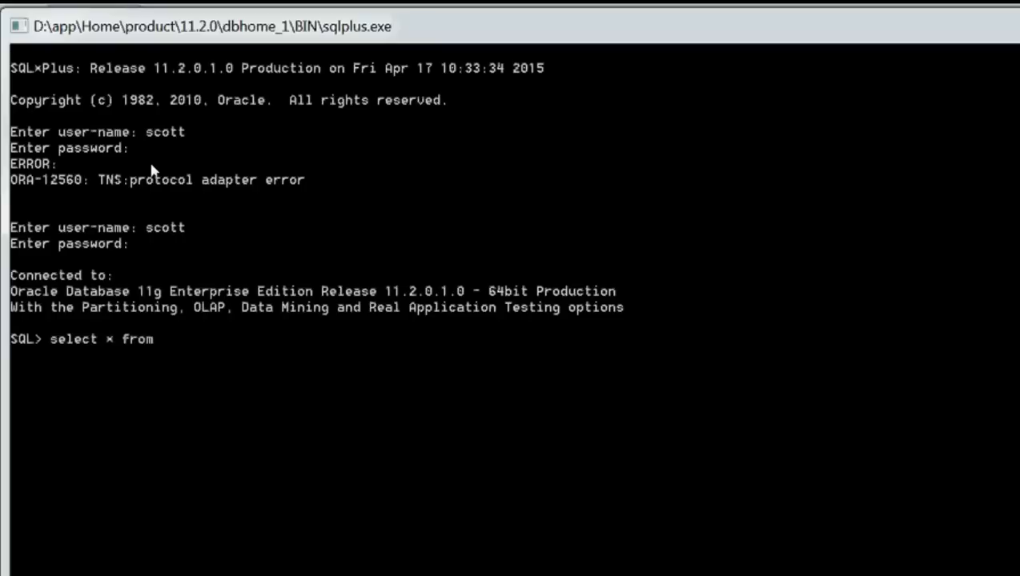
text( tab;)
key(Return)
text(exit)
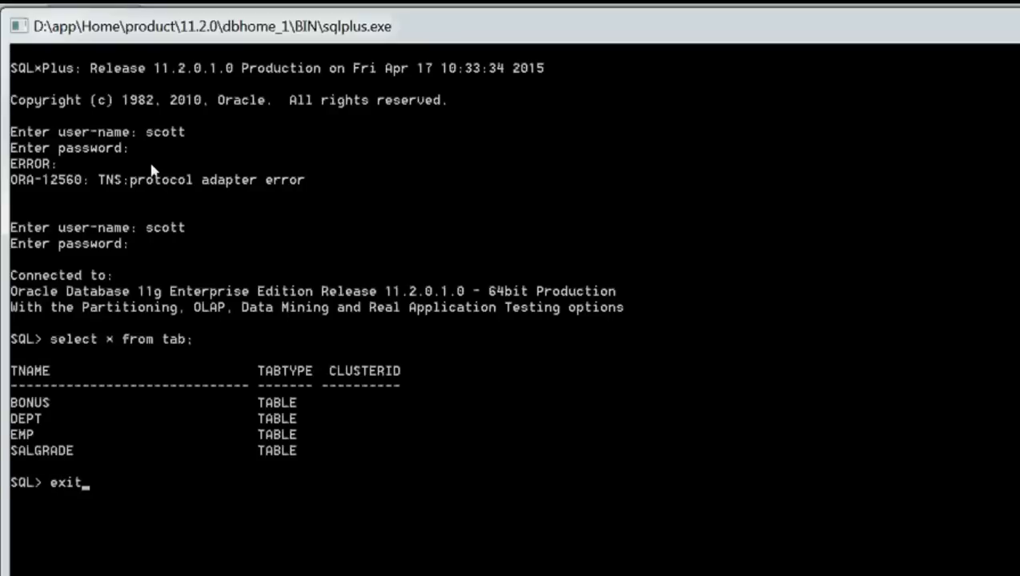
key(Return)
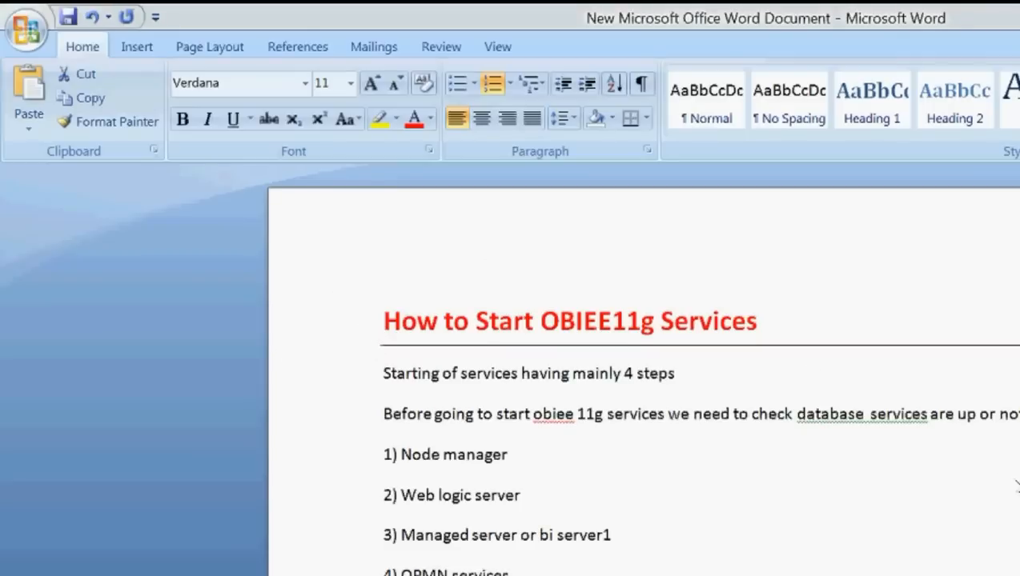
Step: Read step 1 of the Word guide on starting NodeManager from the command prompt, then return to Services
scroll(1010, 484, down, 1)
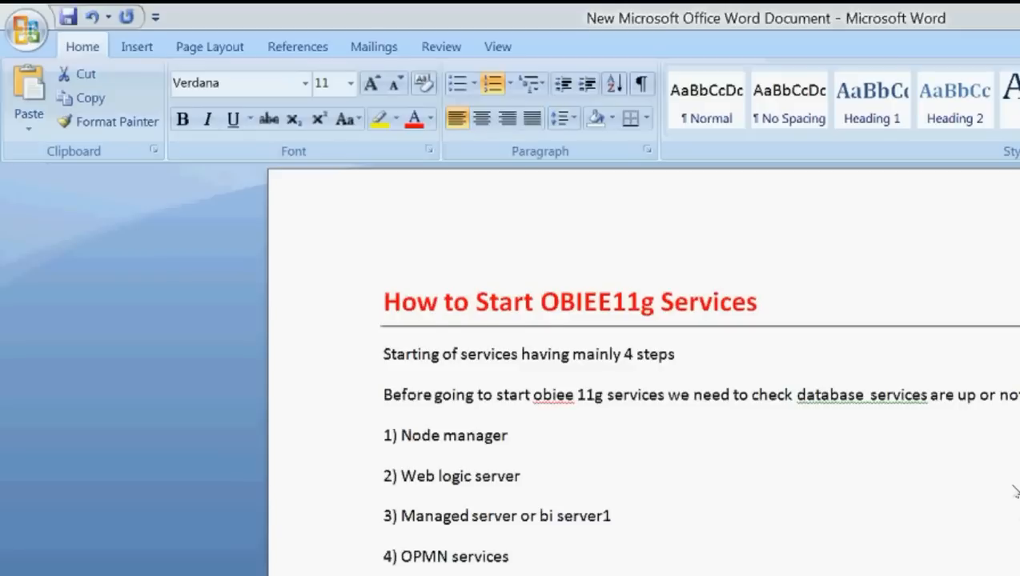
scroll(1012, 496, down, 2)
scroll(1013, 490, down, 2)
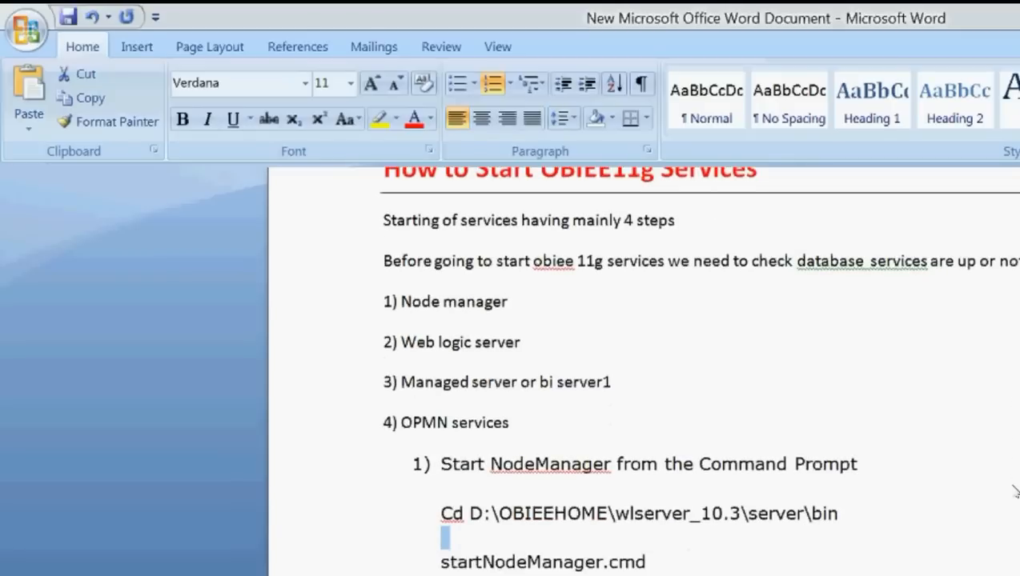
drag(451, 445, 531, 443)
drag(348, 290, 573, 295)
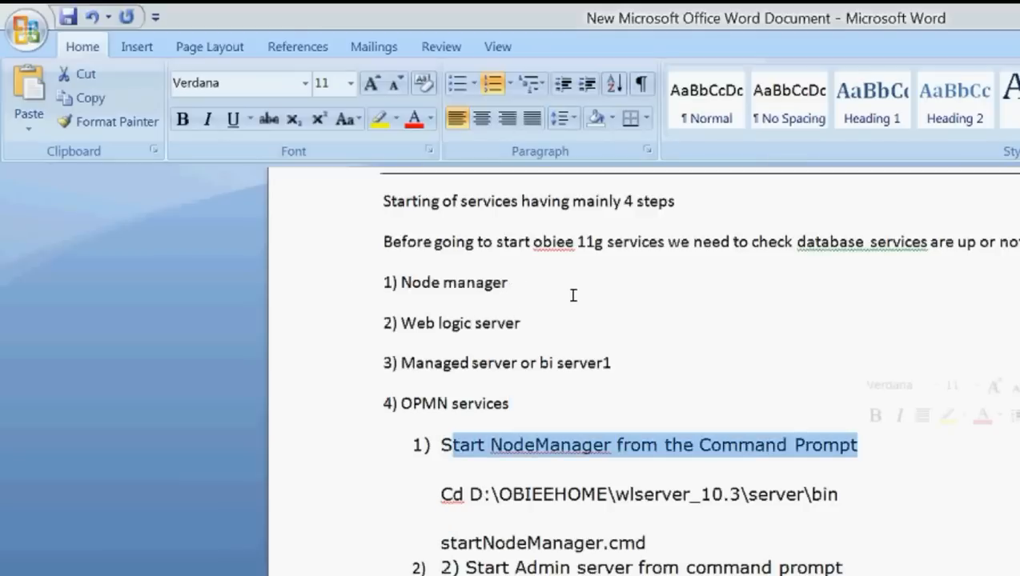
click(527, 314)
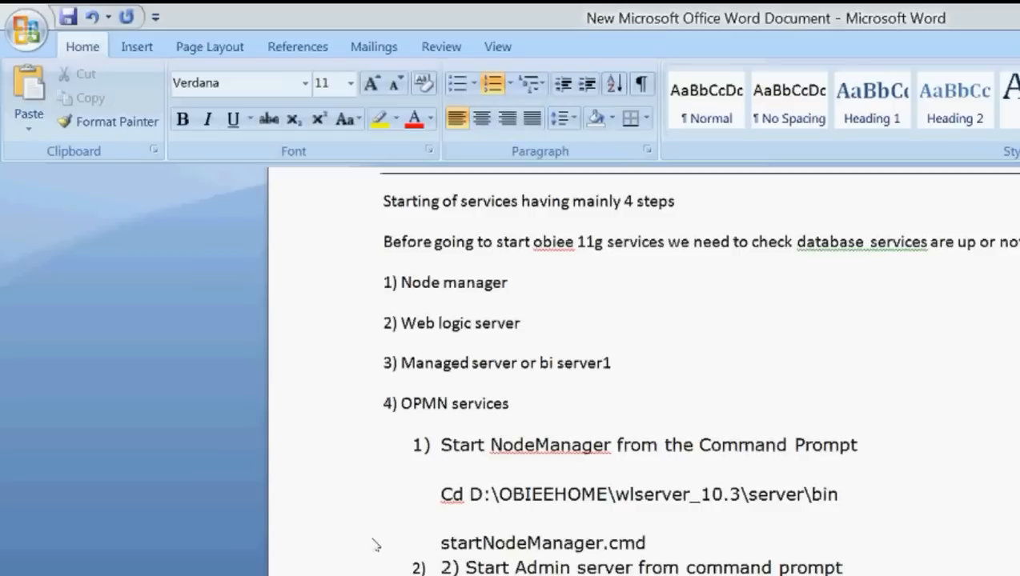
key(alt+Tab)
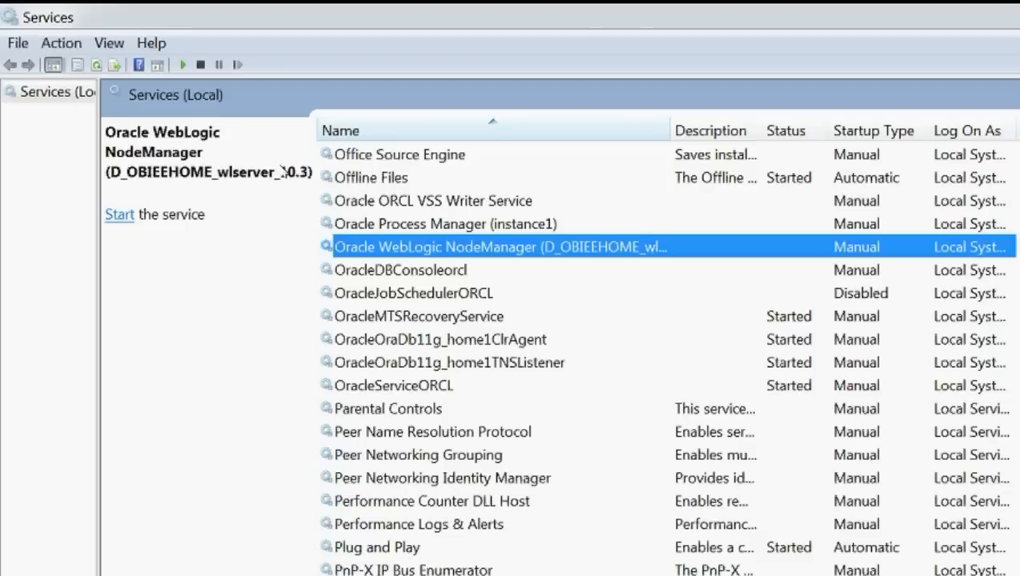
Step: Bring Word forward and select the 'Cd D:\OBIEEHOME\wlserver_10.3\server\bin' command line
click(947, 14)
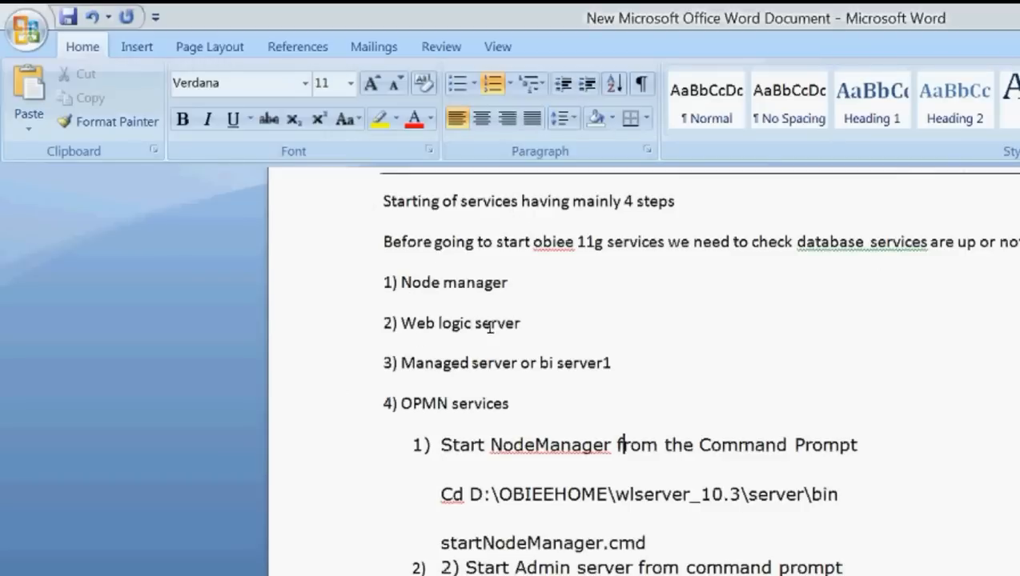
drag(553, 329, 295, 332)
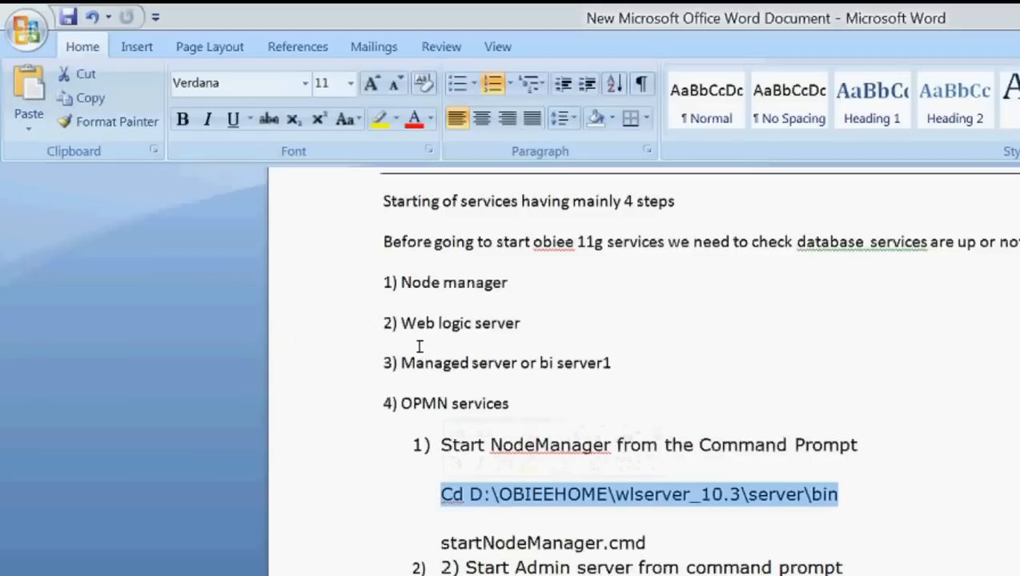
click(472, 345)
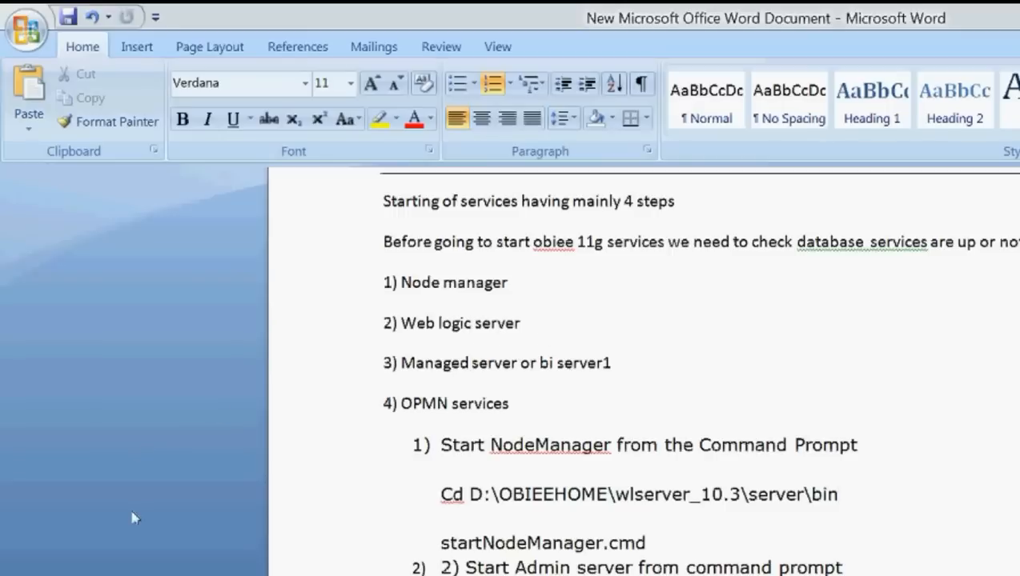
Step: Browse Explorer to D:\OBIEEHOME\wlserver_10.3\server\bin, select startNodeManager, and show the full path
click(192, 573)
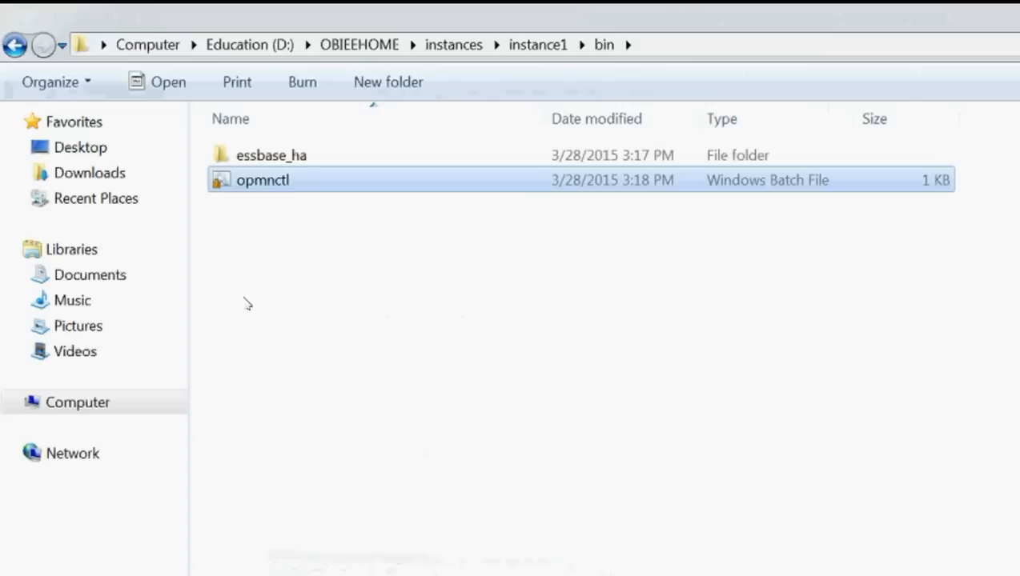
click(359, 44)
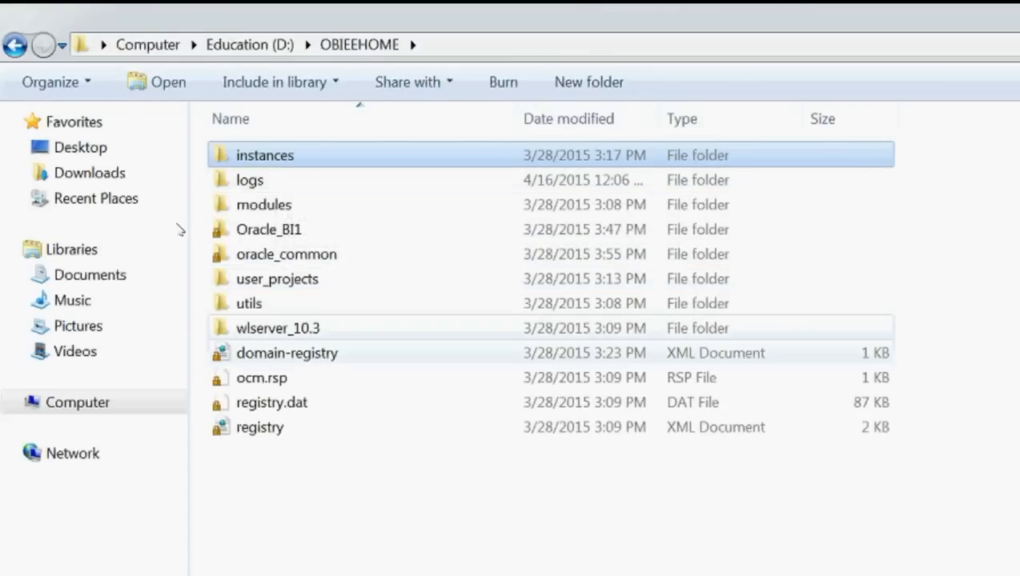
key(w)
key(Return)
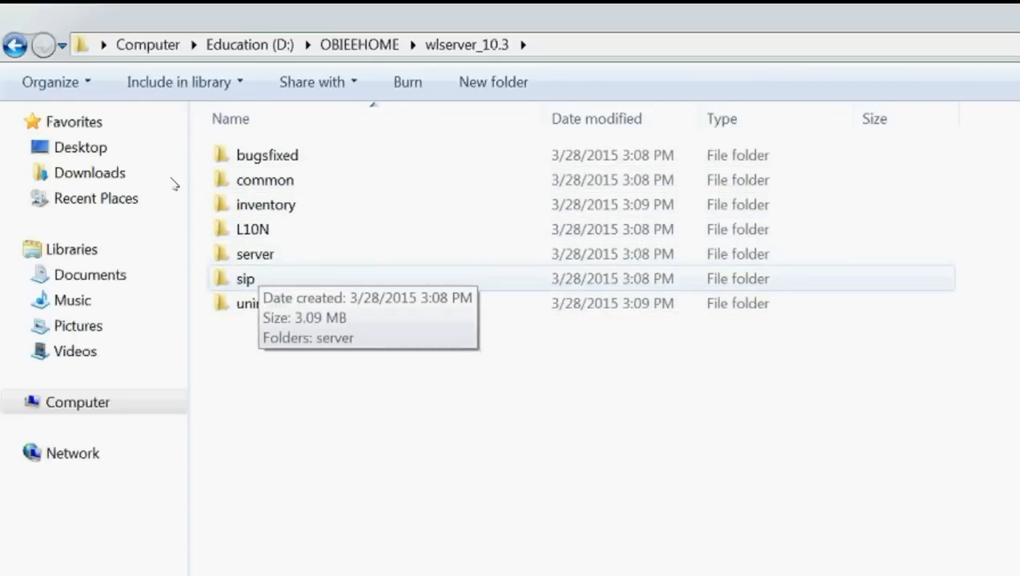
double_click(255, 254)
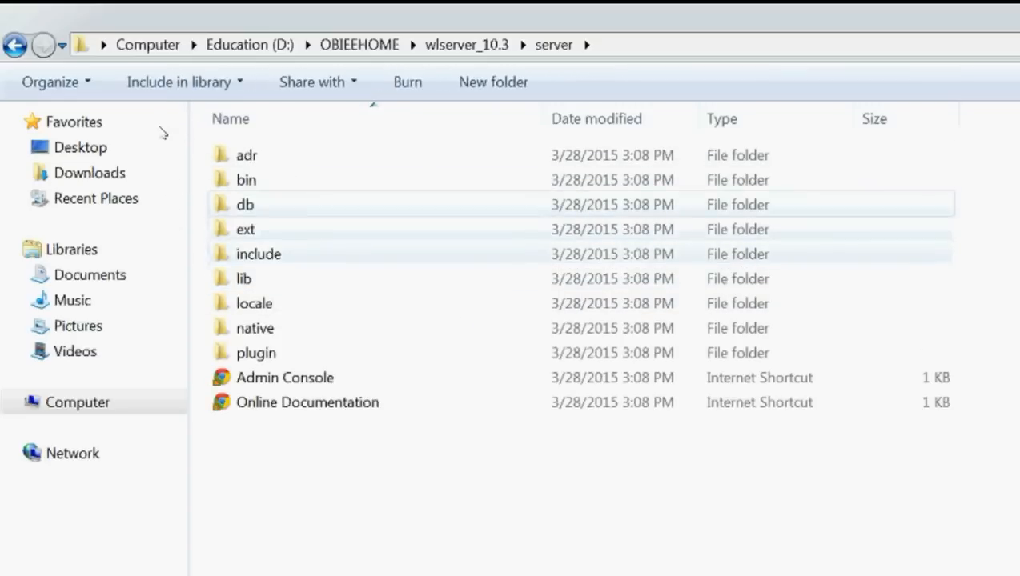
double_click(432, 180)
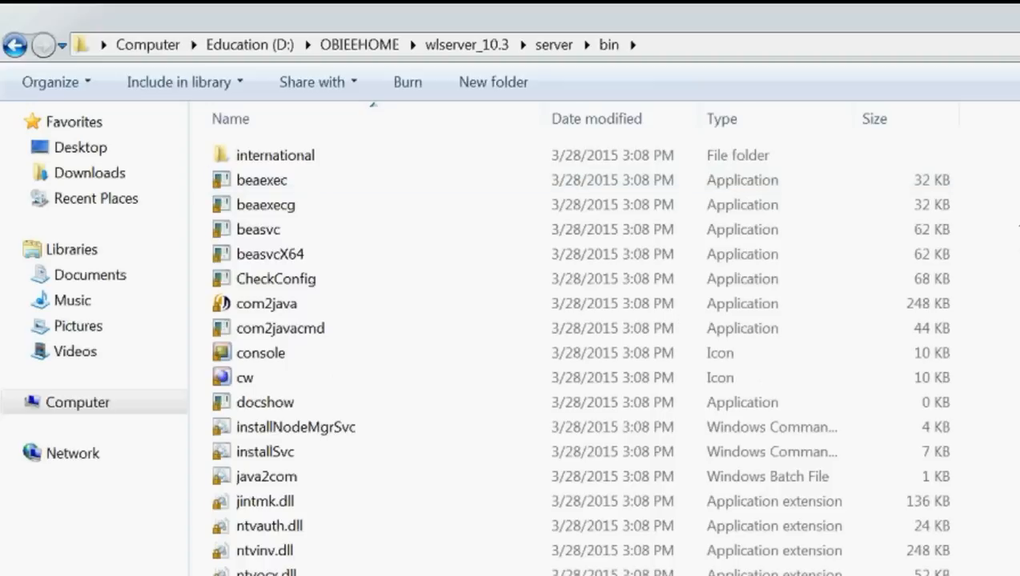
scroll(1015, 214, down, 3)
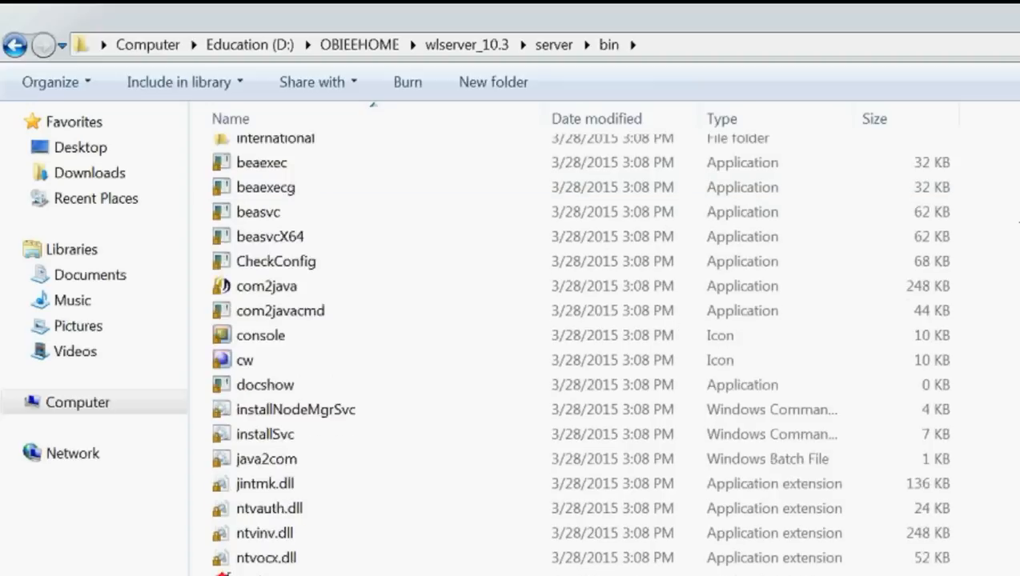
scroll(1011, 336, down, 1)
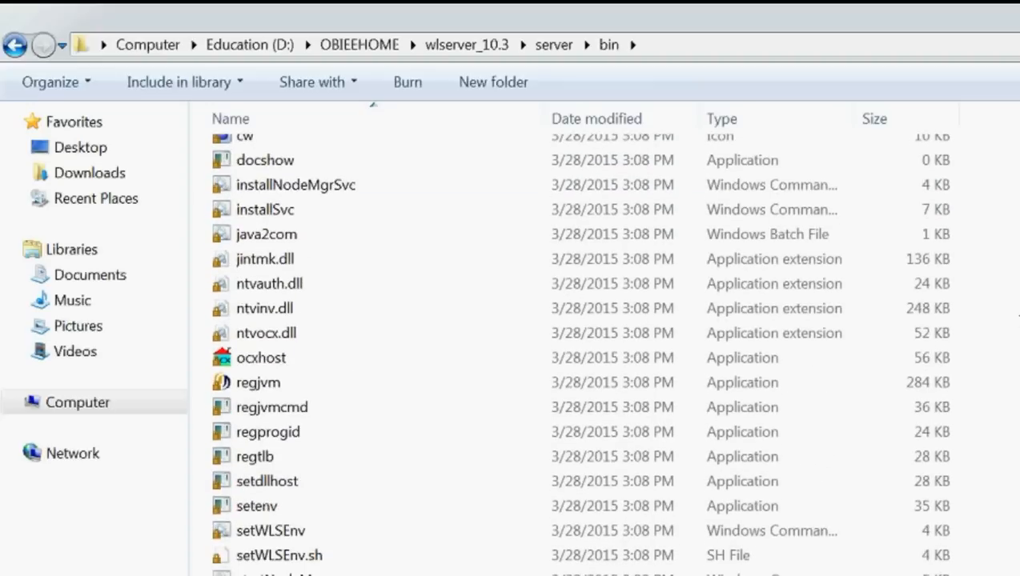
key(Down)
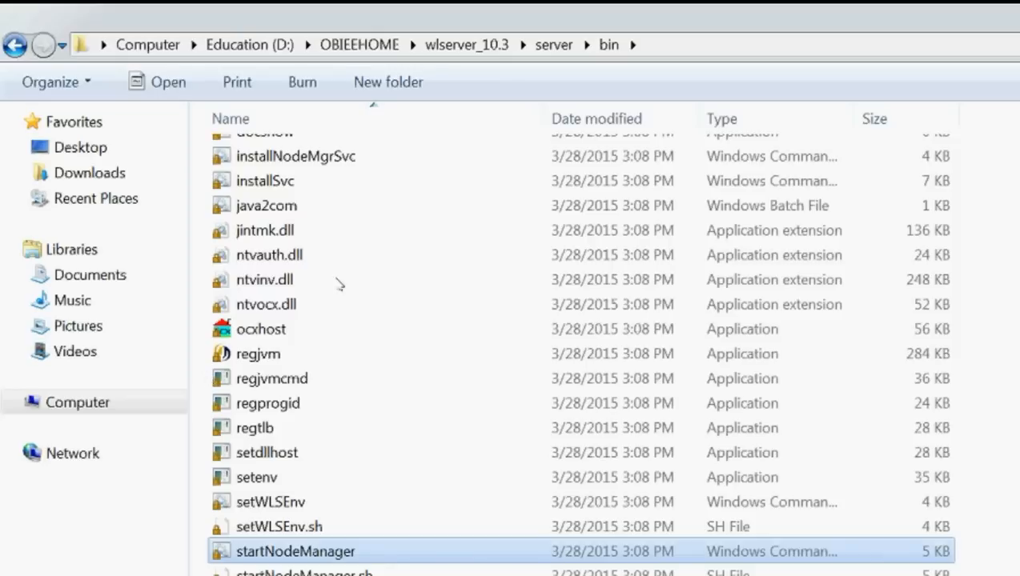
click(453, 28)
key(super+c)
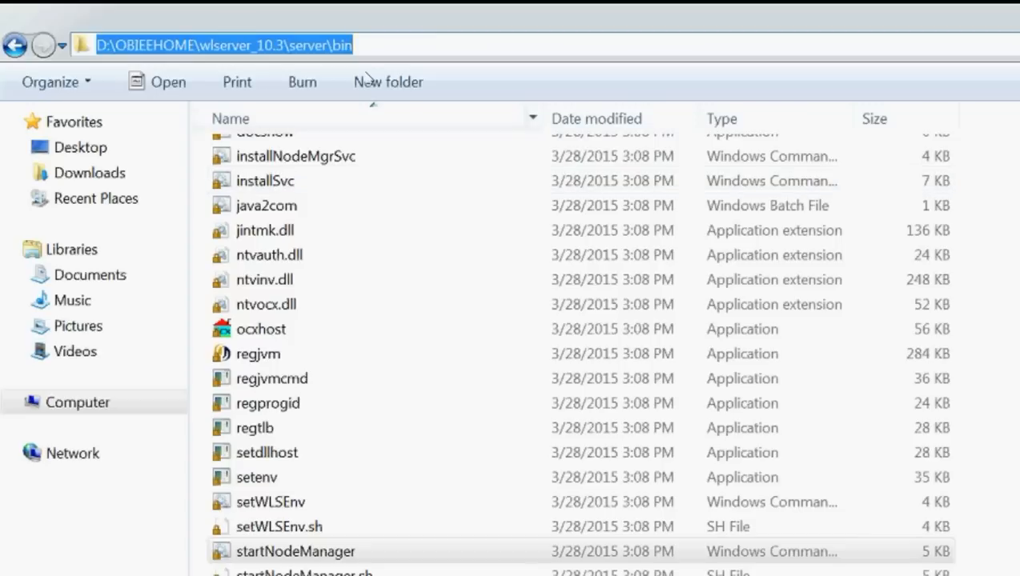
Step: Open a Command Prompt and switch it to drive D:
key(super+r)
text(cmd)
key(Return)
text(d:)
key(Return)
Step: Change directory into the pasted D:\OBIEEHOME\wlserver_10.3\server\bin path
text(cd)
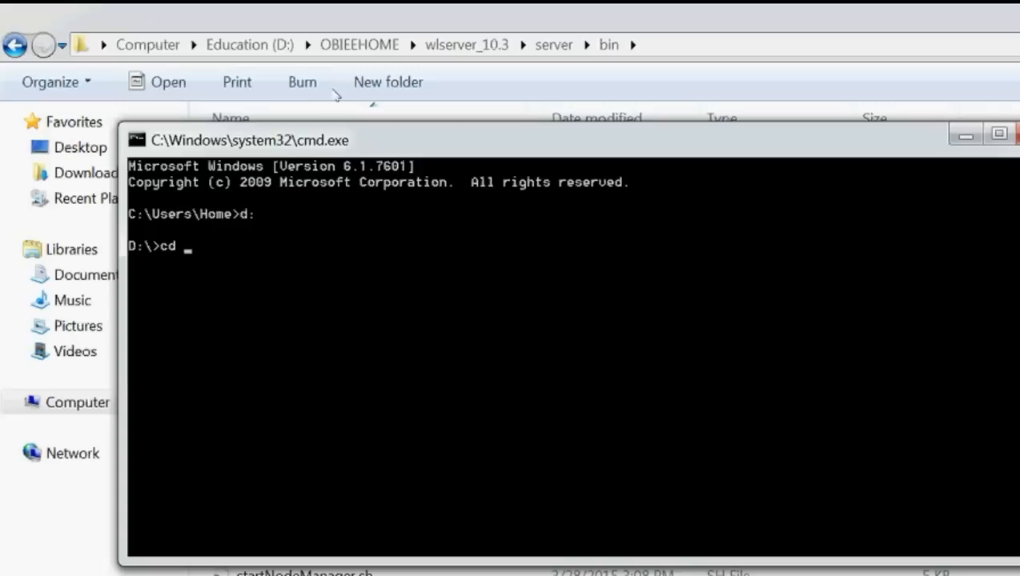
right_click(497, 142)
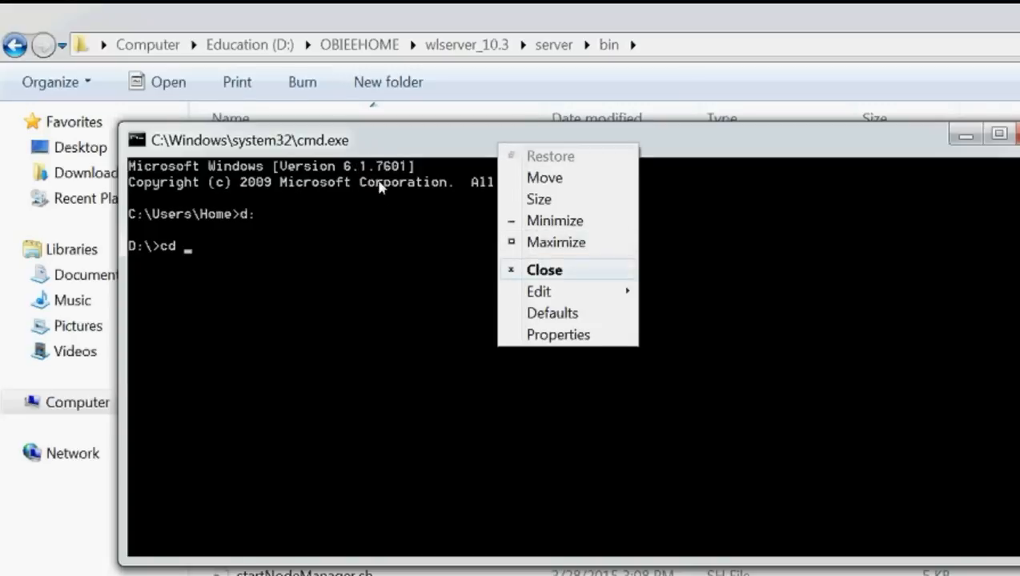
right_click(255, 258)
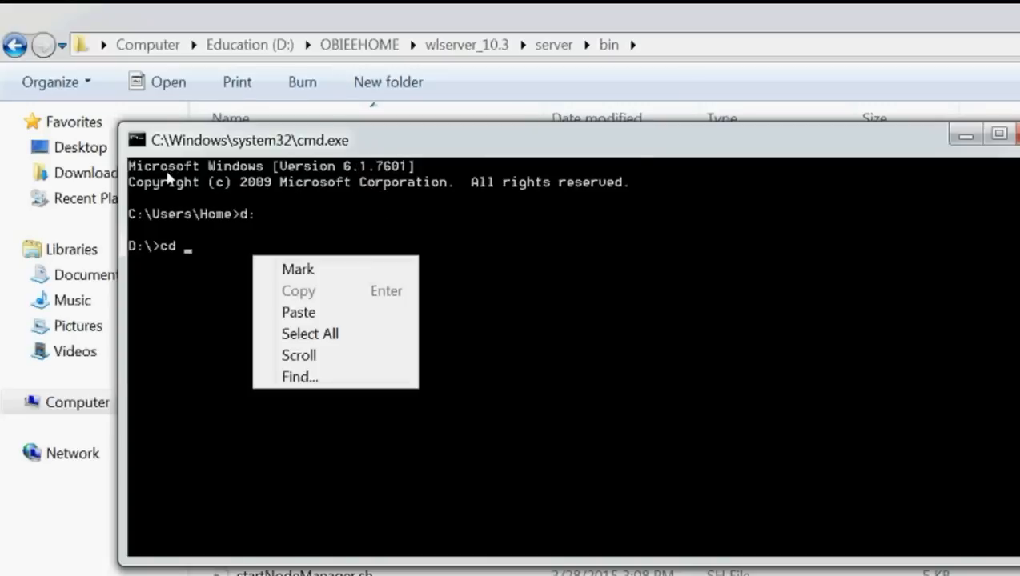
click(298, 313)
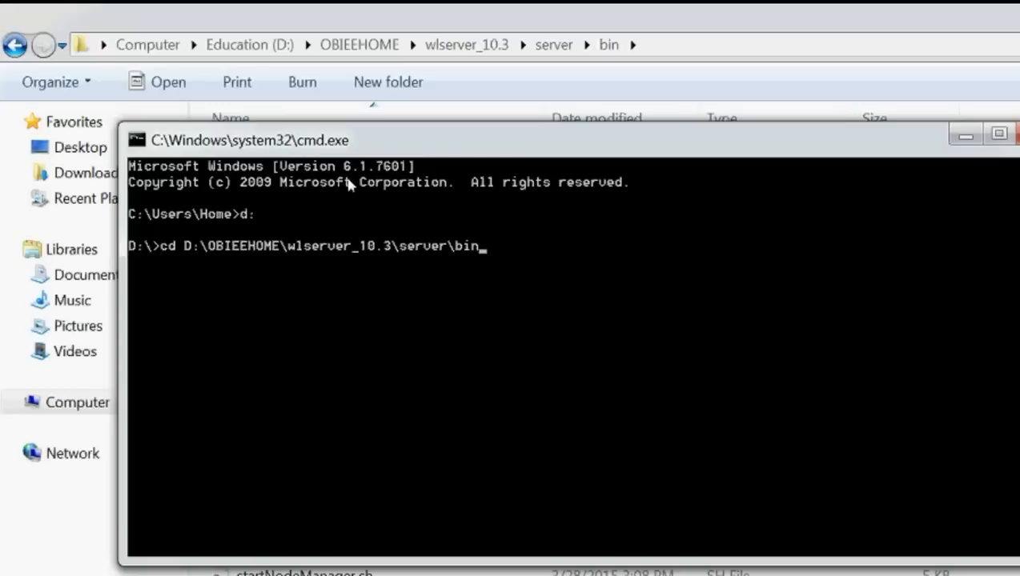
key(Return)
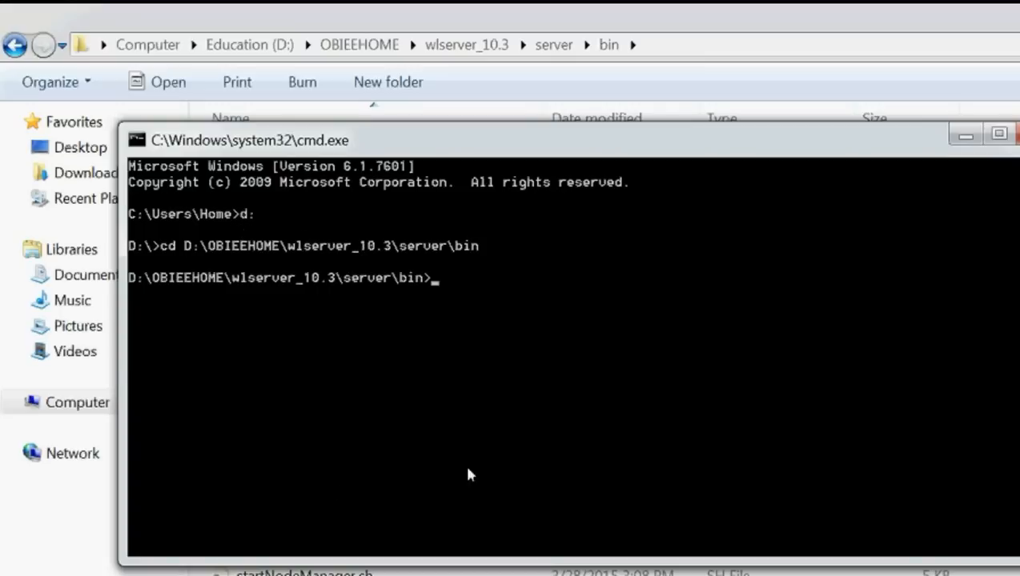
click(1015, 397)
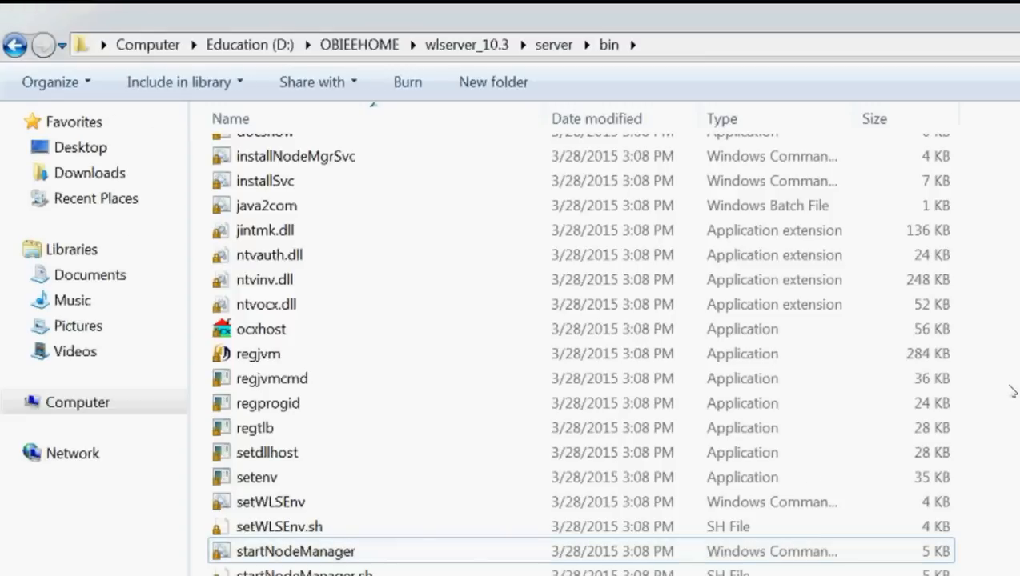
Step: Copy the startNodeManager file name via Rename, then minimize Explorer
scroll(1010, 408, down, 1)
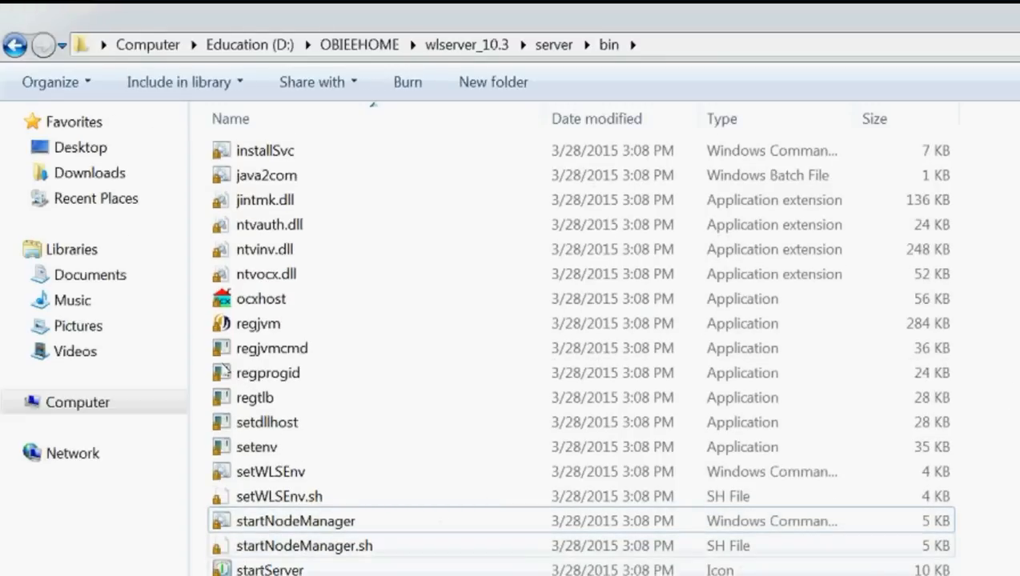
click(318, 521)
right_click(316, 517)
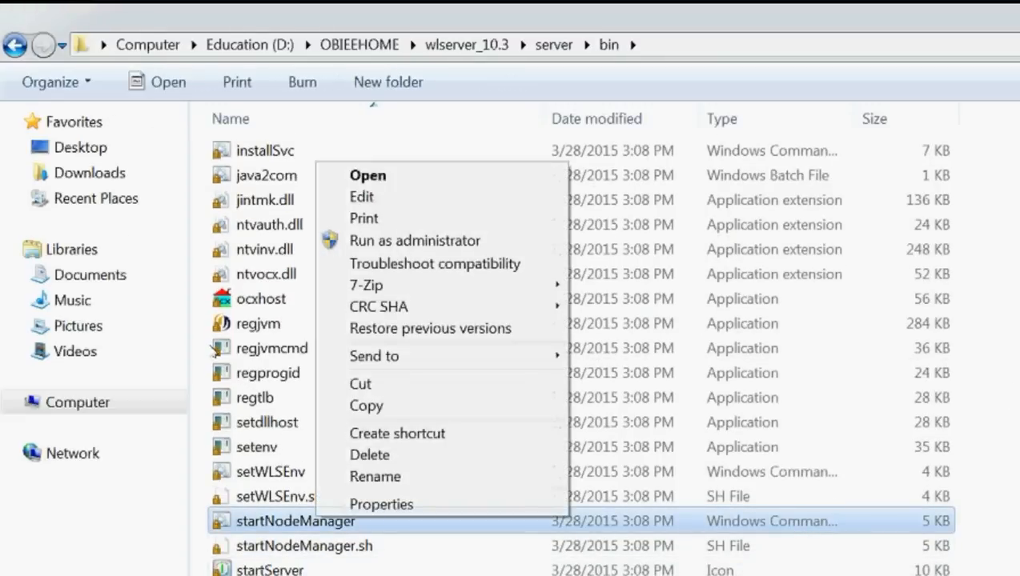
click(374, 475)
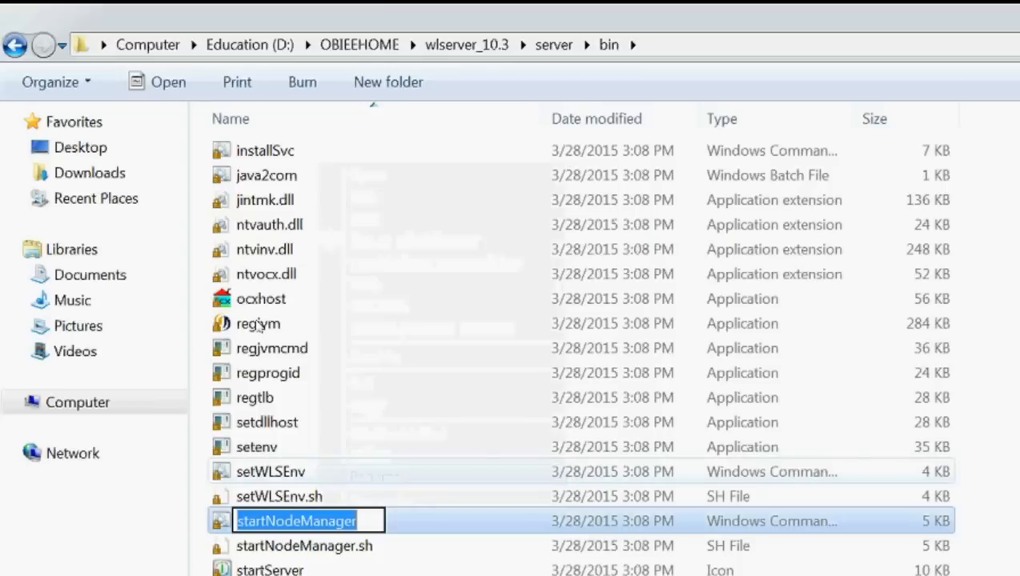
click(754, 354)
click(755, 354)
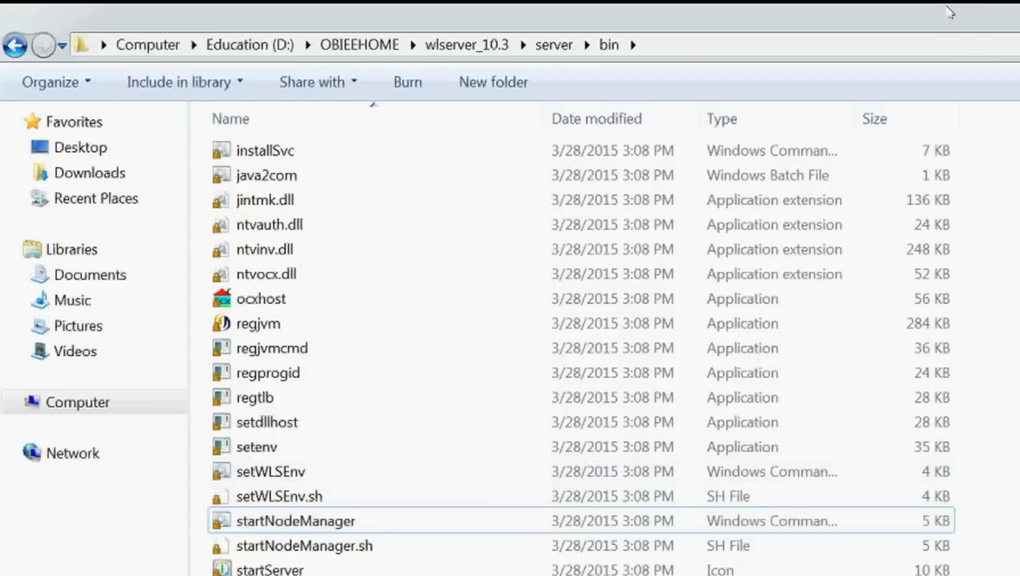
click(950, 10)
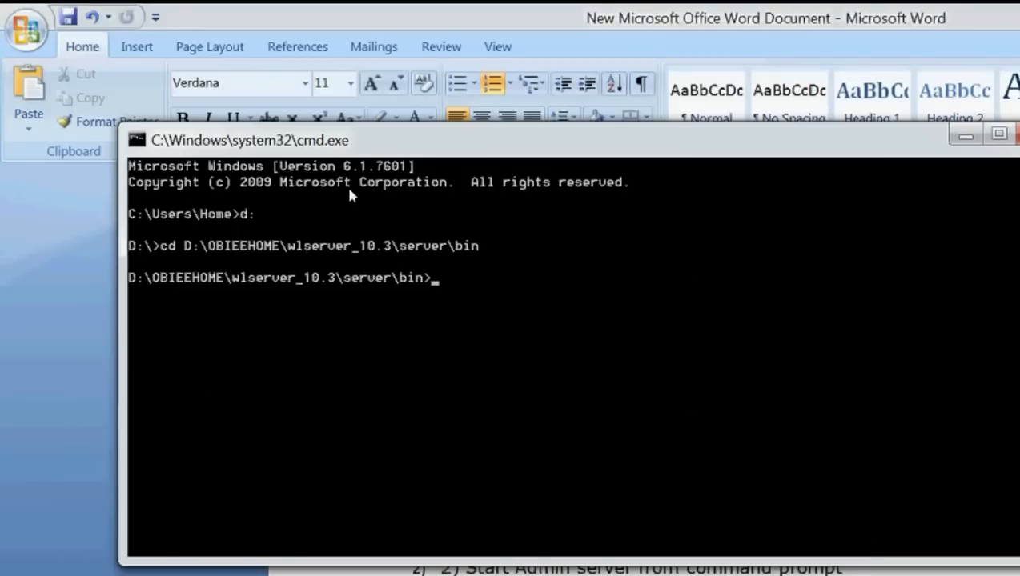
Step: Paste and run startNodeManager, bringing up Node Manager's secure listener on port 9556
right_click(525, 282)
key(Return)
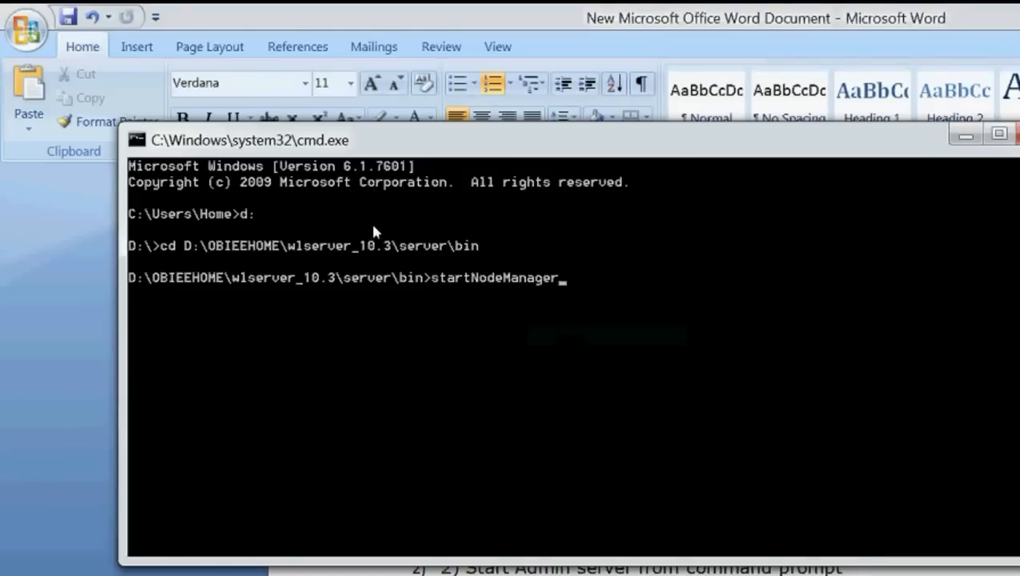
key(Return)
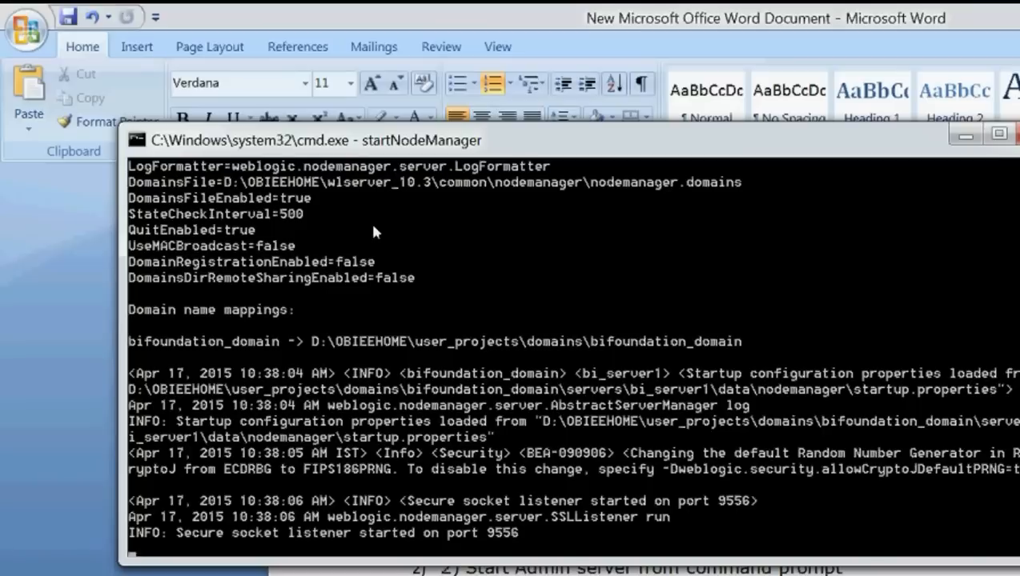
click(966, 137)
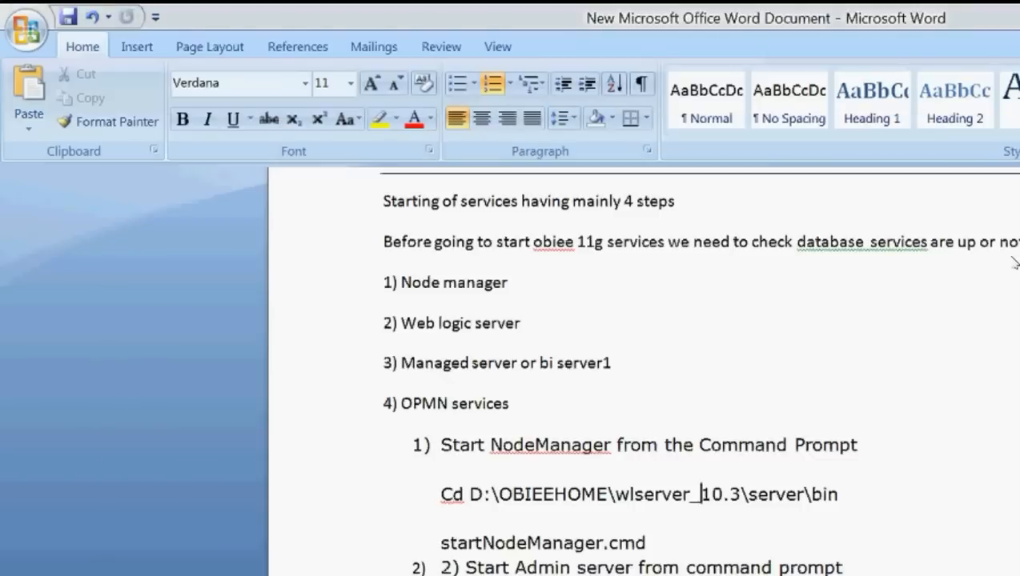
Step: Scroll the Word notes to '2) Start Admin server from command prompt' and its startWebLogic.cmd command
scroll(1014, 262, up, 2)
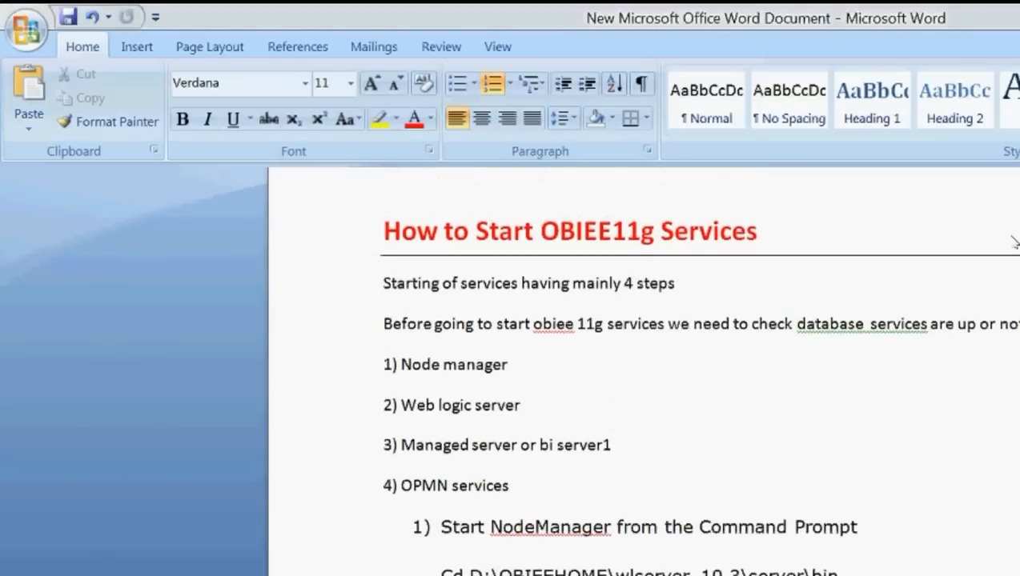
scroll(1013, 242, down, 3)
scroll(1013, 280, down, 2)
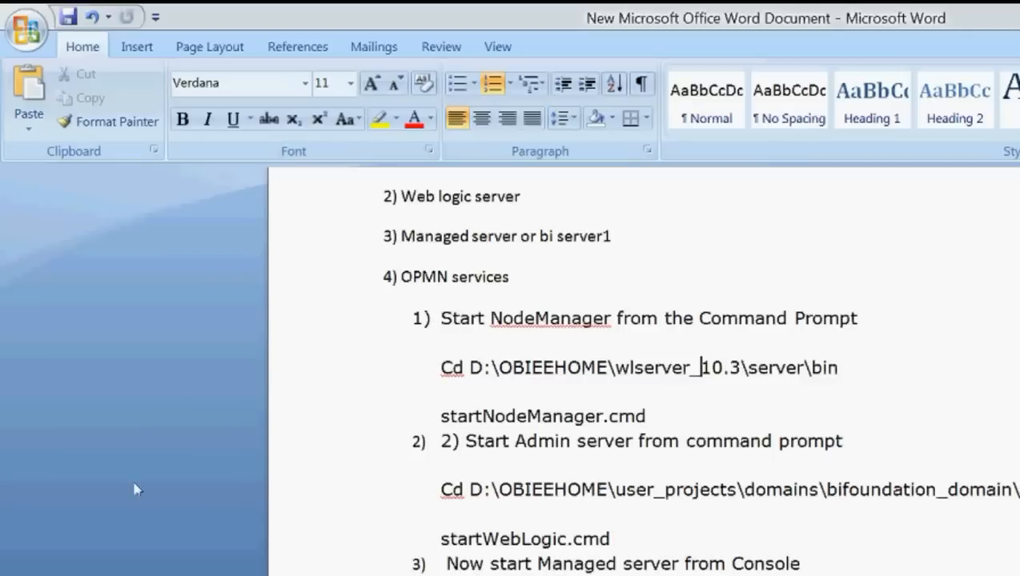
Step: Browse Explorer to D:\OBIEEHOME\user_projects\domains\bifoundation_domain\bin and reveal its full path for copying
click(105, 564)
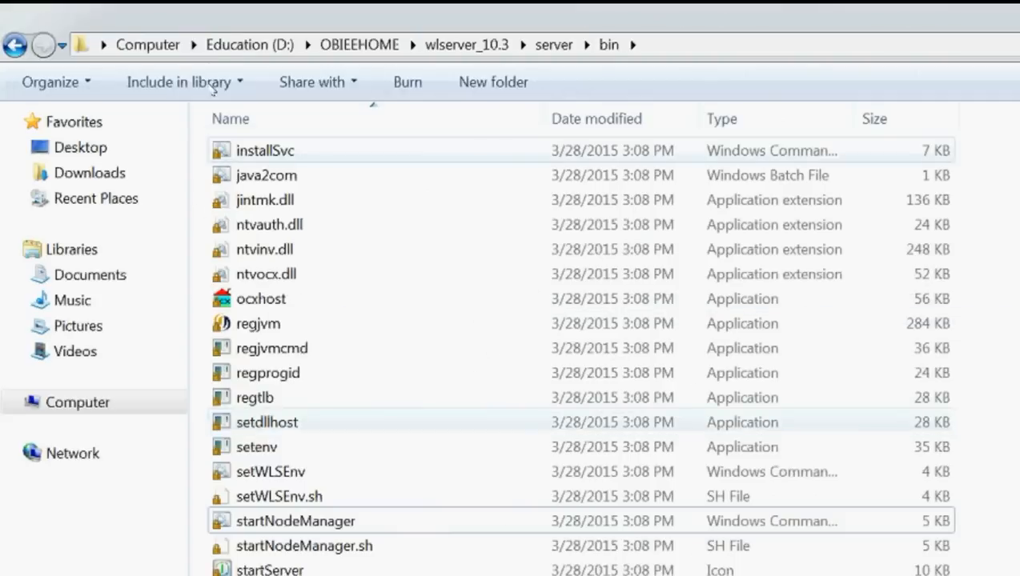
click(360, 44)
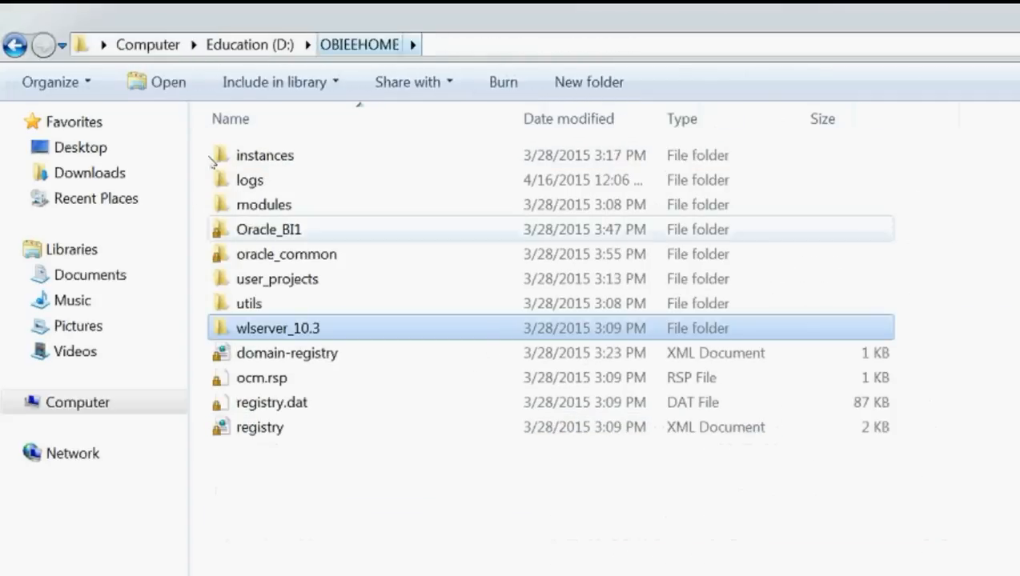
click(268, 278)
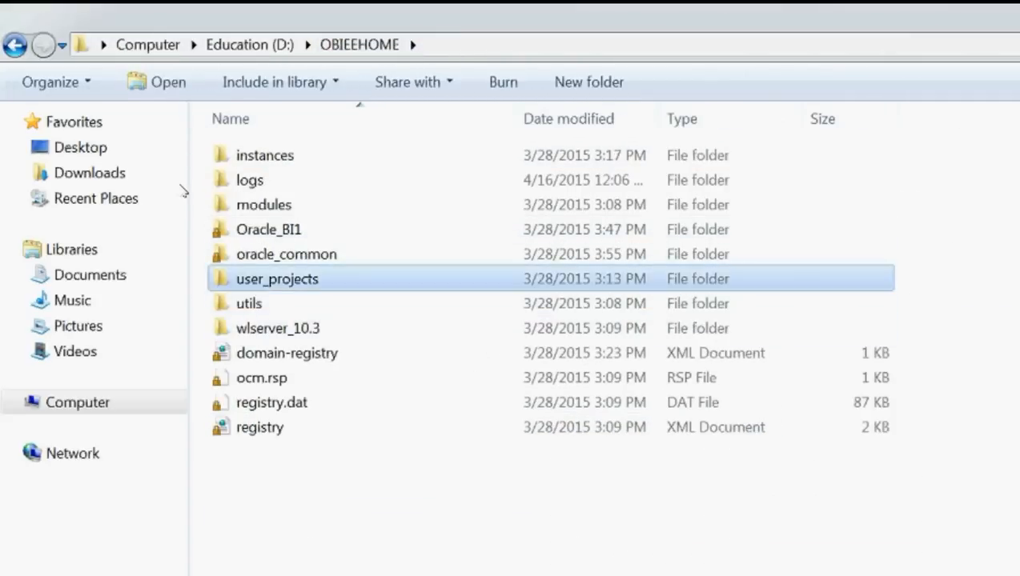
double_click(272, 279)
double_click(283, 183)
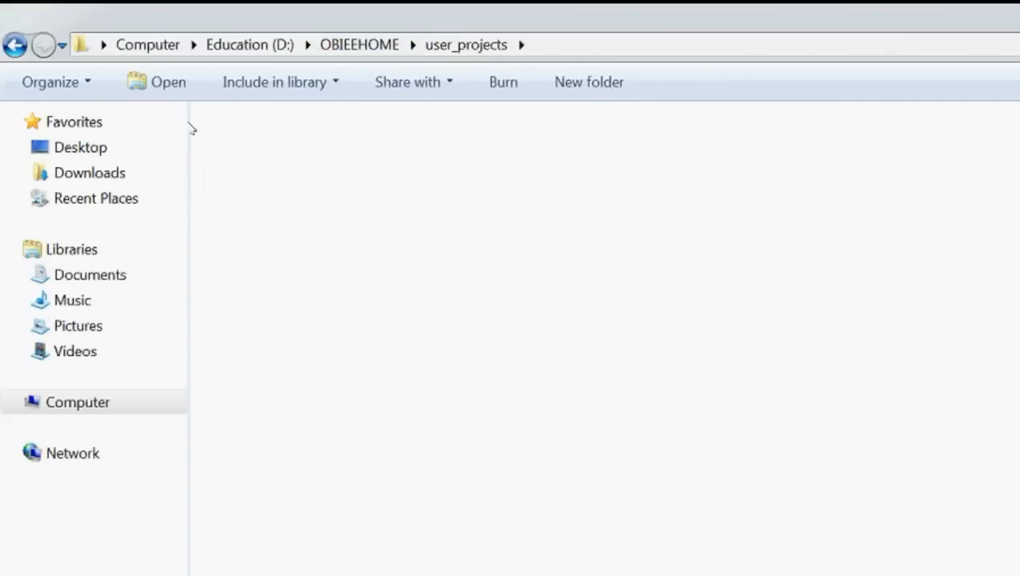
double_click(272, 155)
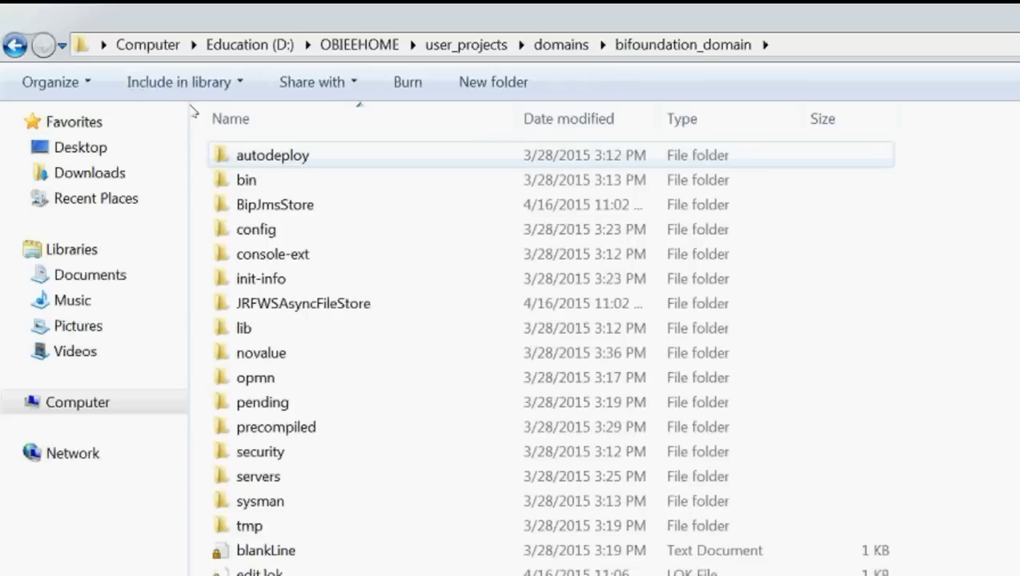
double_click(245, 180)
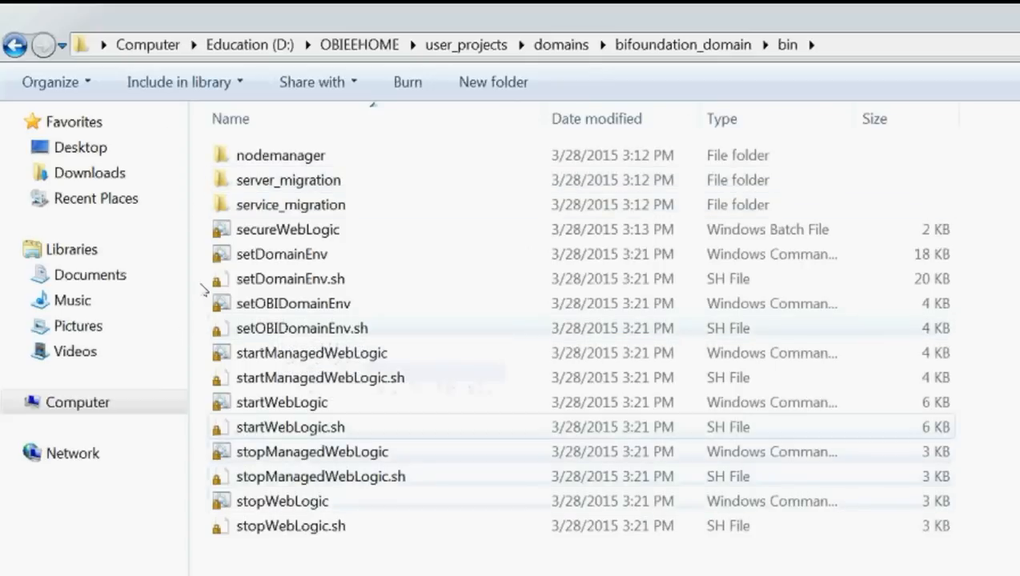
click(282, 403)
click(290, 427)
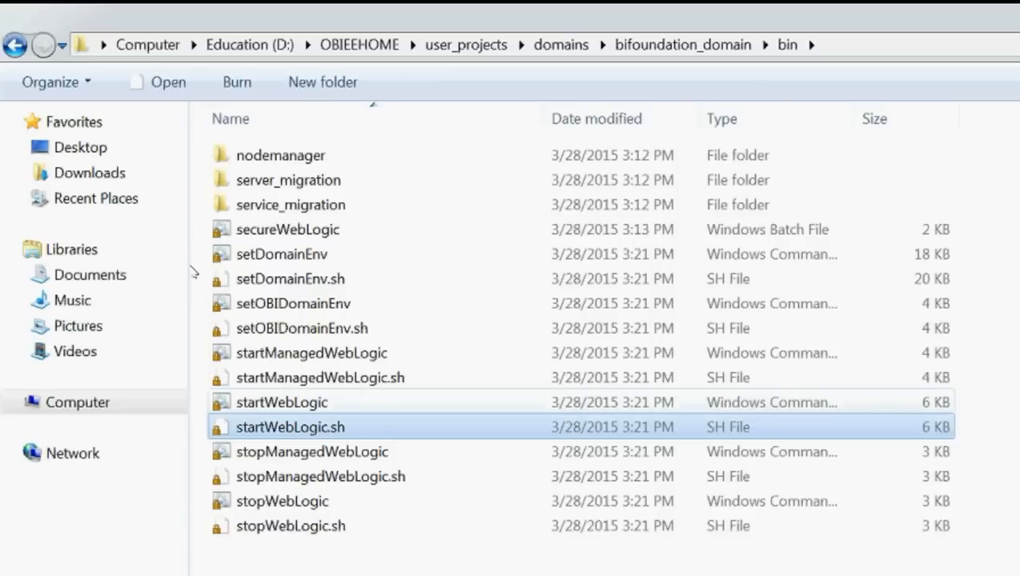
click(571, 35)
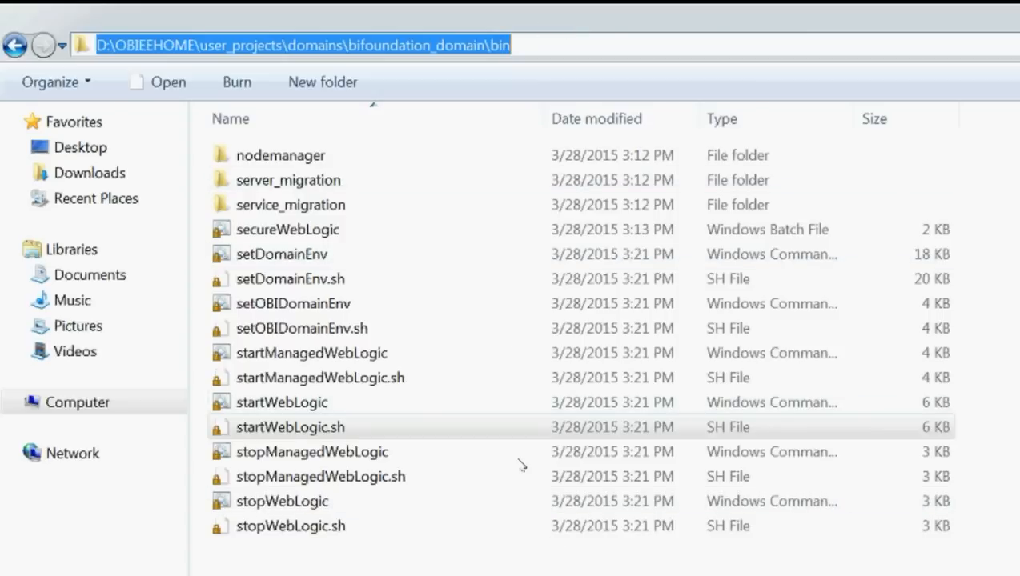
Step: Open a Command Prompt, switch to drive D: and cd into the pasted bifoundation_domain bin path
key(super+r)
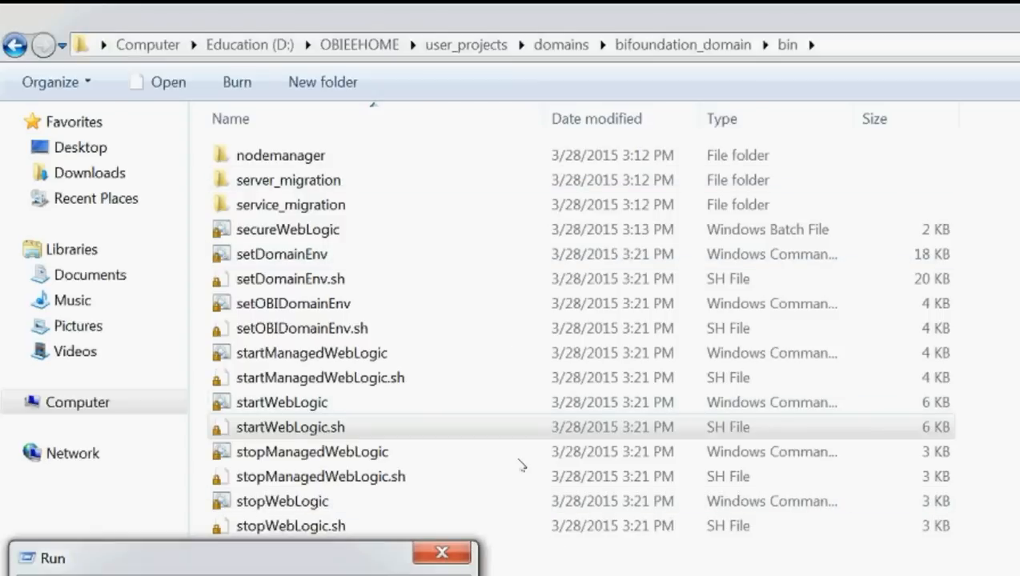
key(Return)
text(cd)
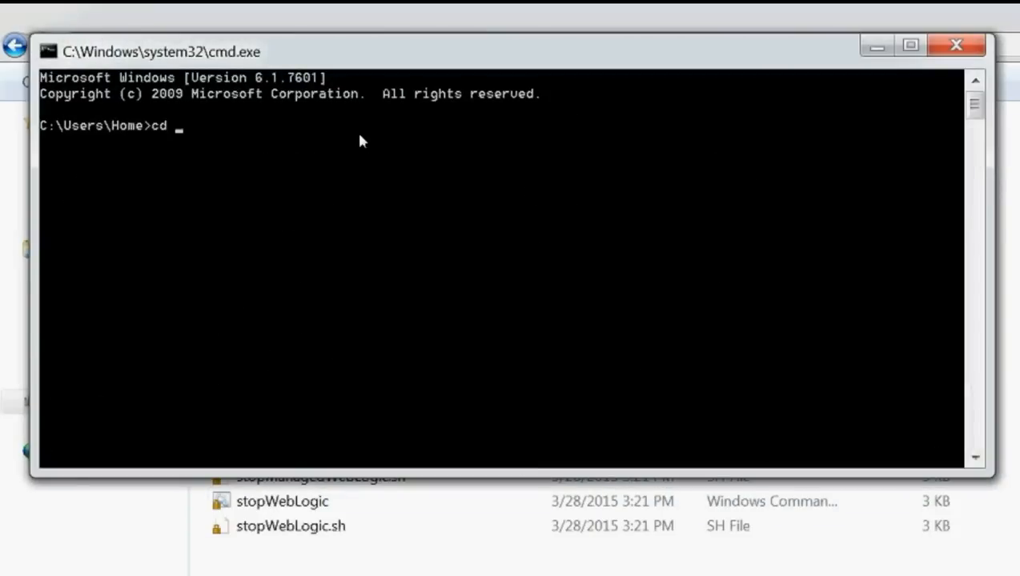
key(BackSpace)
key(BackSpace)
key(BackSpace)
text(d:)
key(Return)
text(cd)
right_click(195, 121)
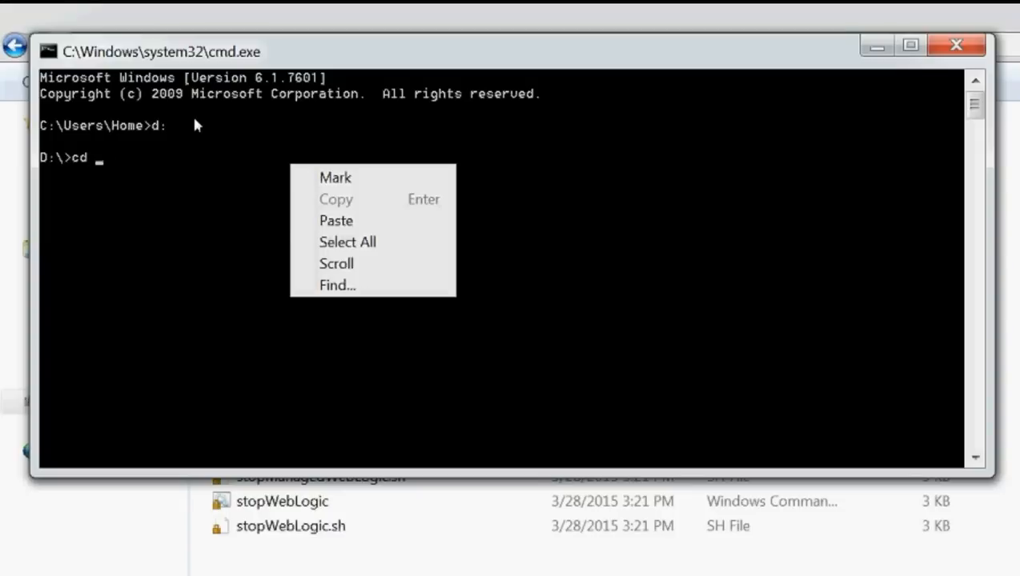
key(p)
key(Return)
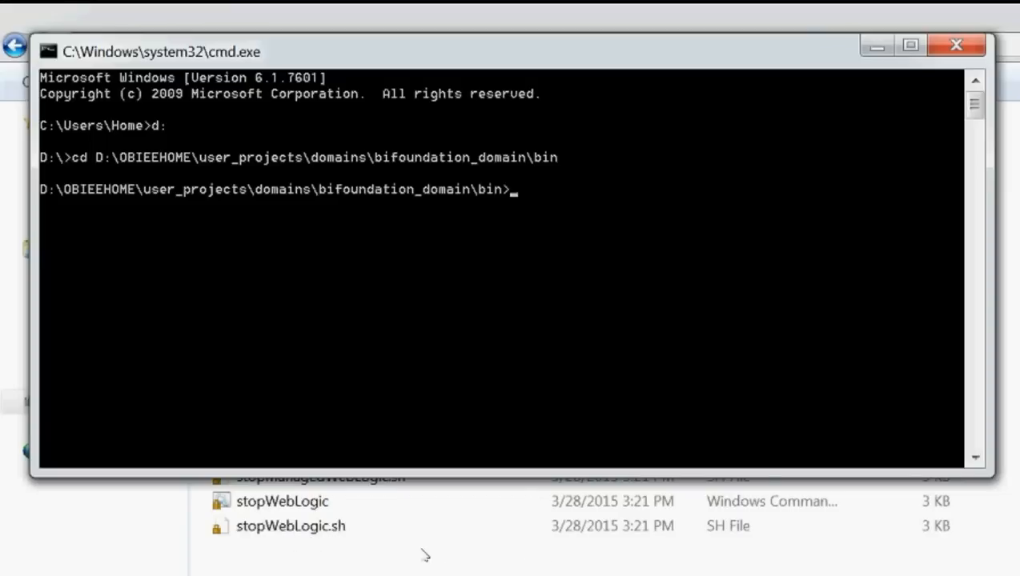
Step: Copy the startWebLogic script name from Explorer, paste it at the prompt and run it
click(400, 479)
key(Up)
key(shift+F10)
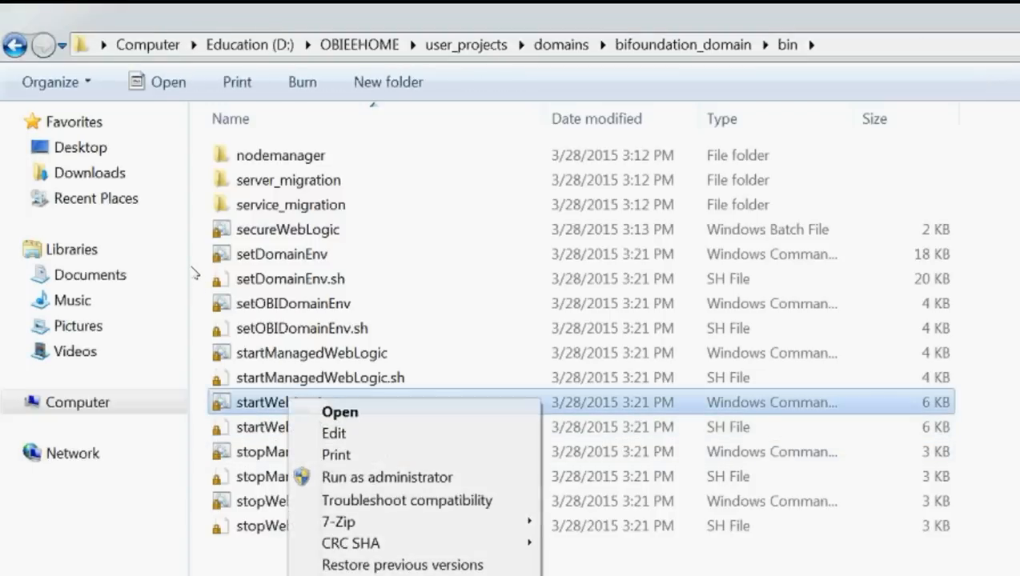
key(m)
key(super+c)
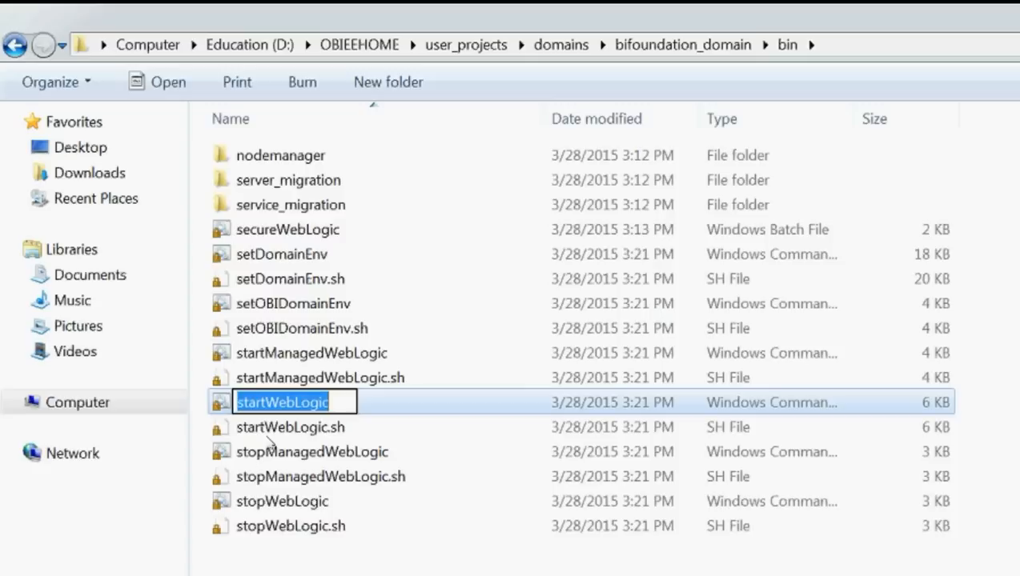
click(266, 435)
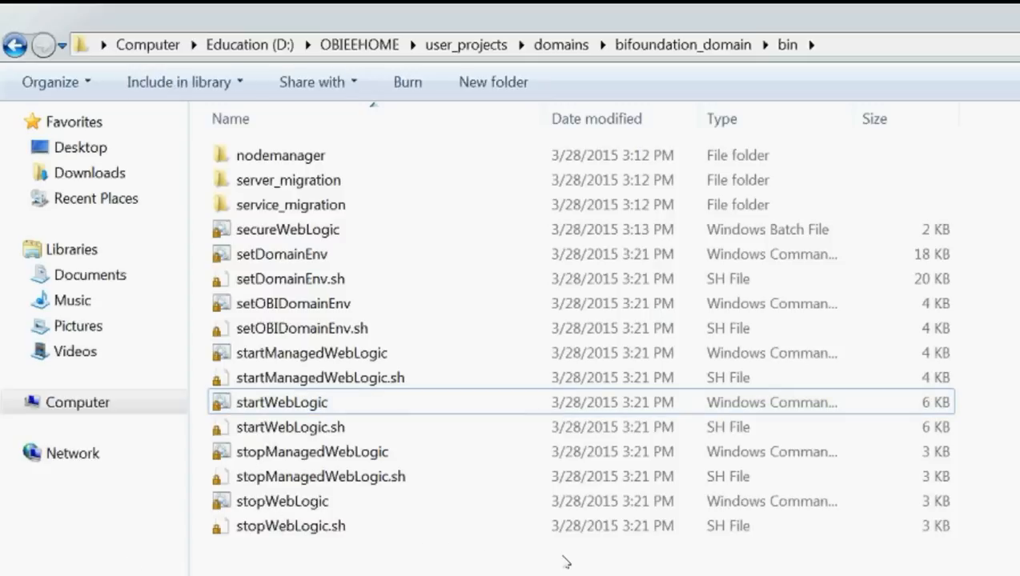
click(569, 567)
key(alt+Tab)
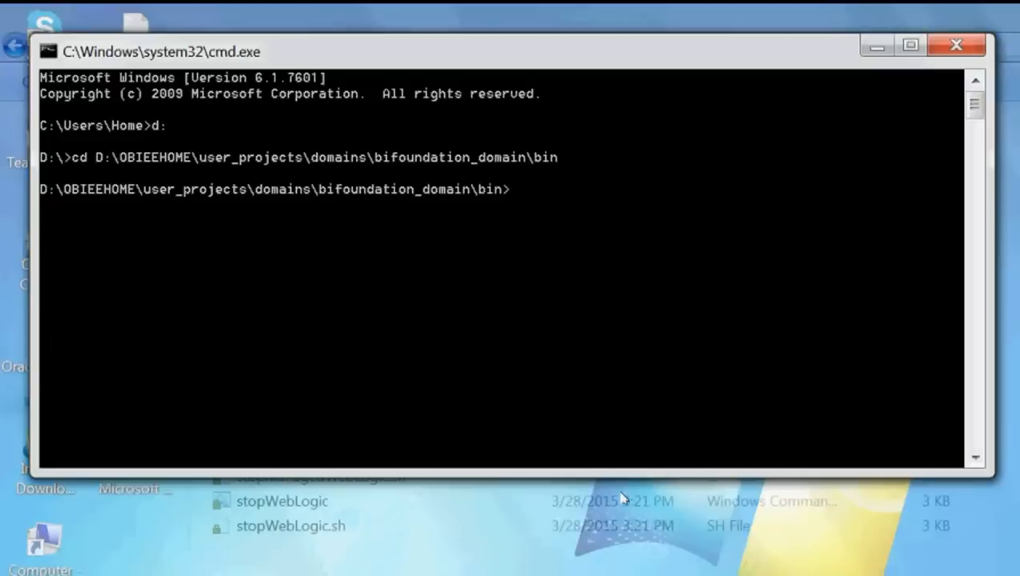
right_click(354, 122)
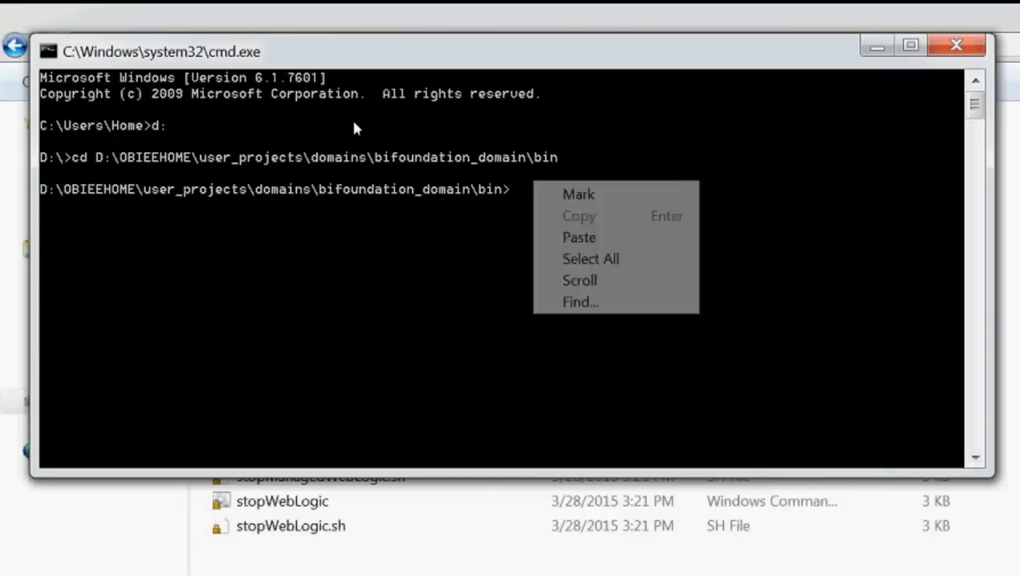
click(578, 237)
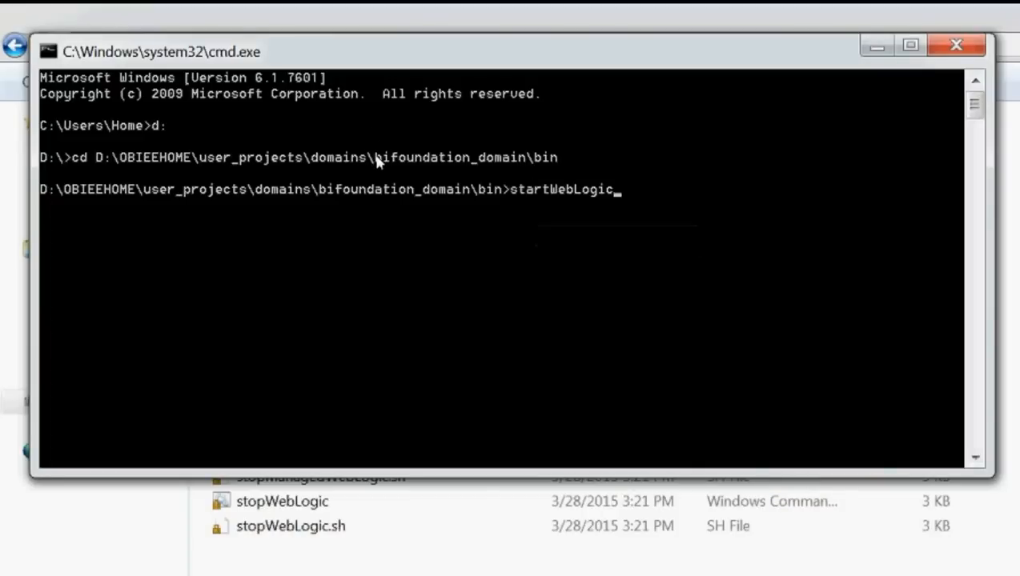
key(Return)
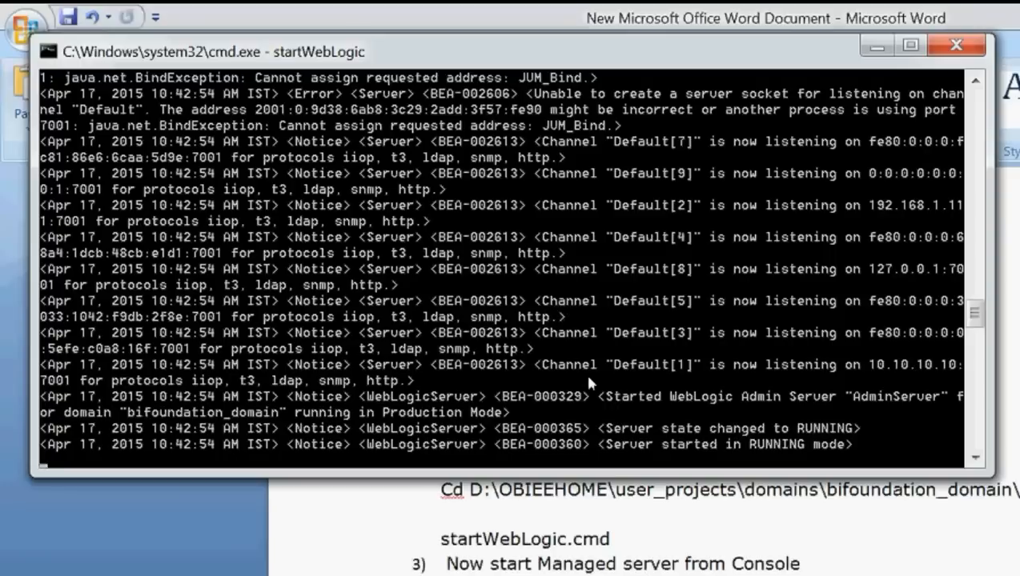
Step: Once the Admin server reports RUNNING mode, switch back to the Word startup notes
key(alt+Tab)
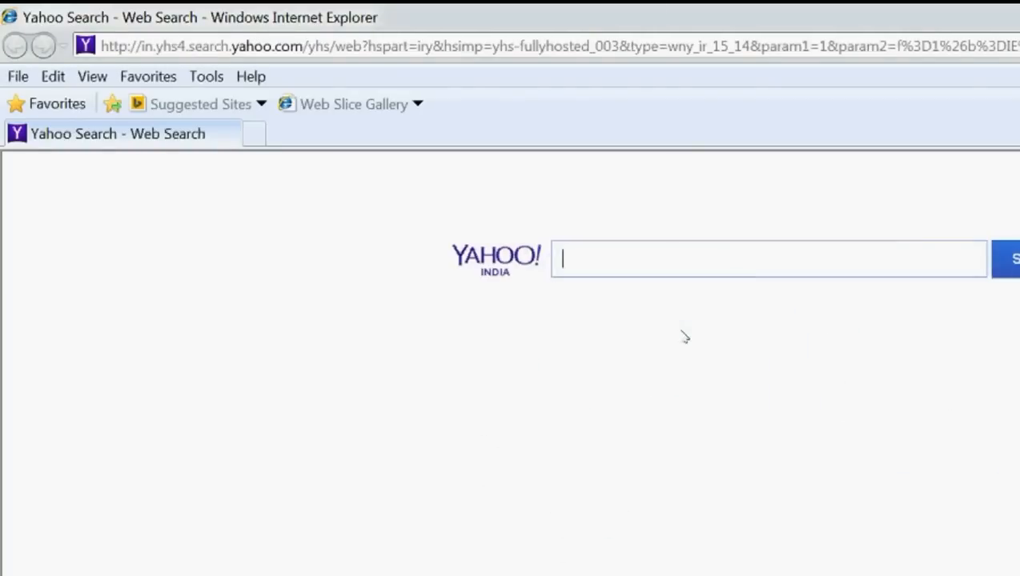
Step: Load Enterprise Manager at localhost.home-pc:7001/em in the browser, then return to the Word notes
click(376, 42)
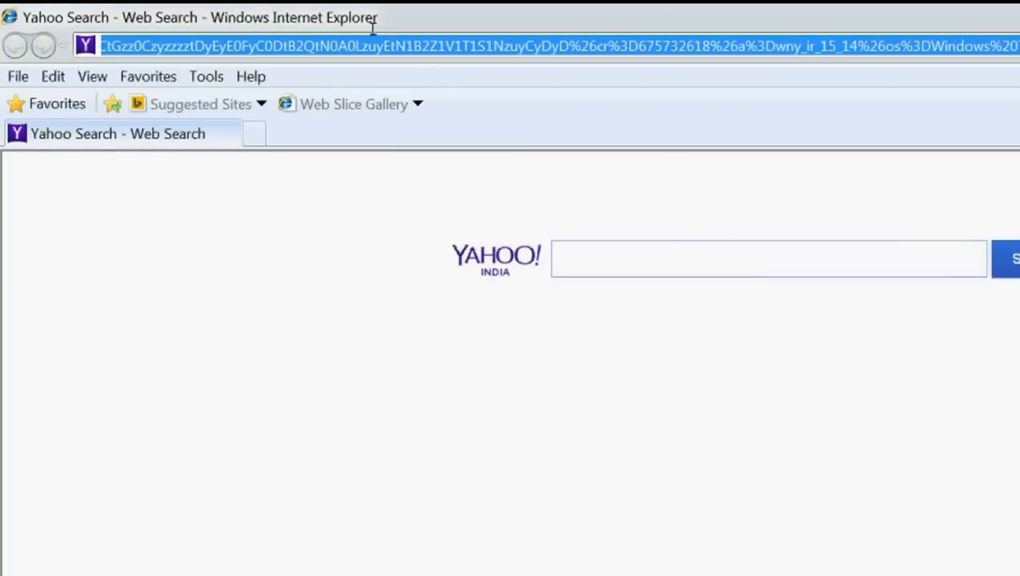
key(BackSpace)
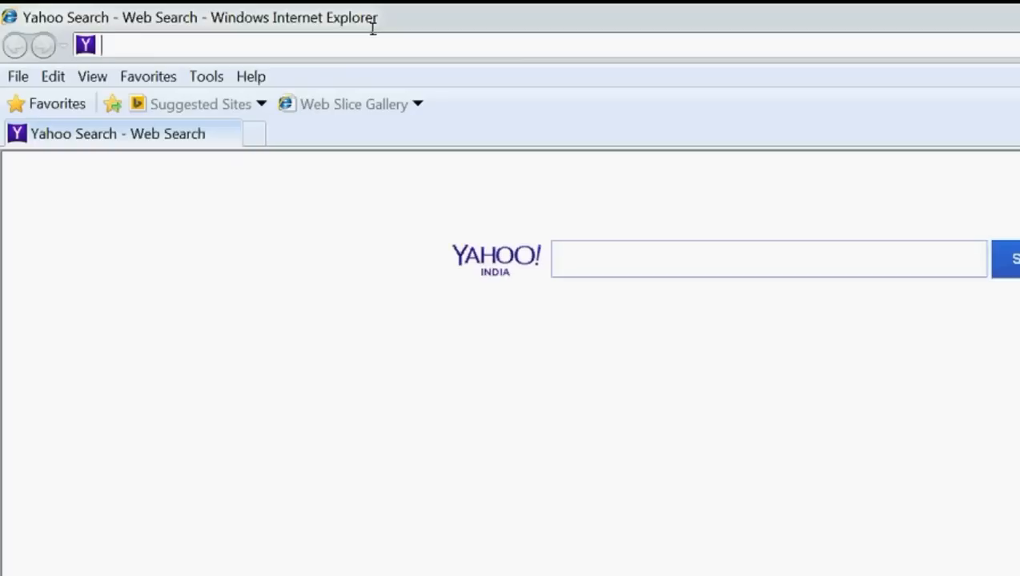
text(lo)
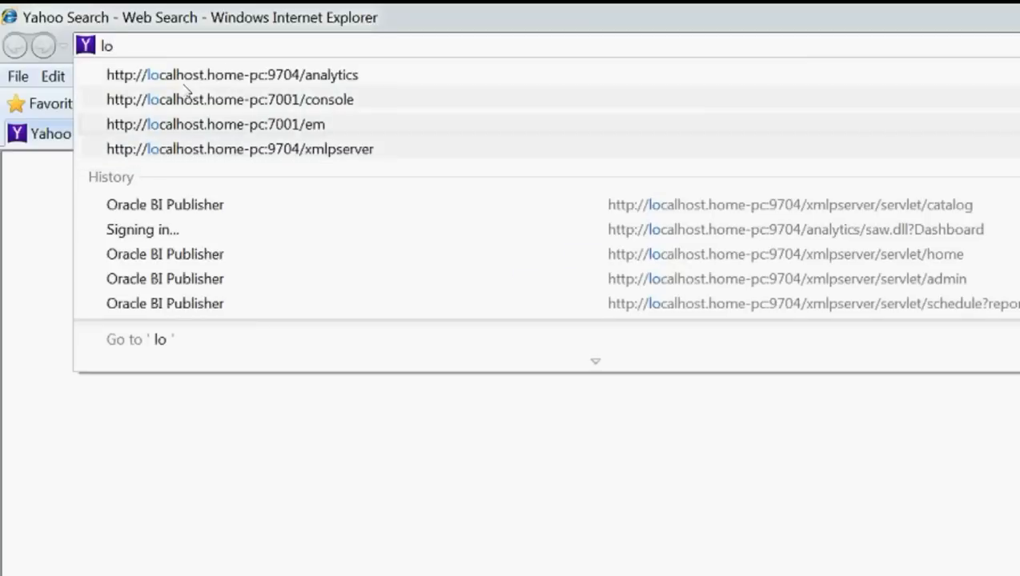
click(168, 124)
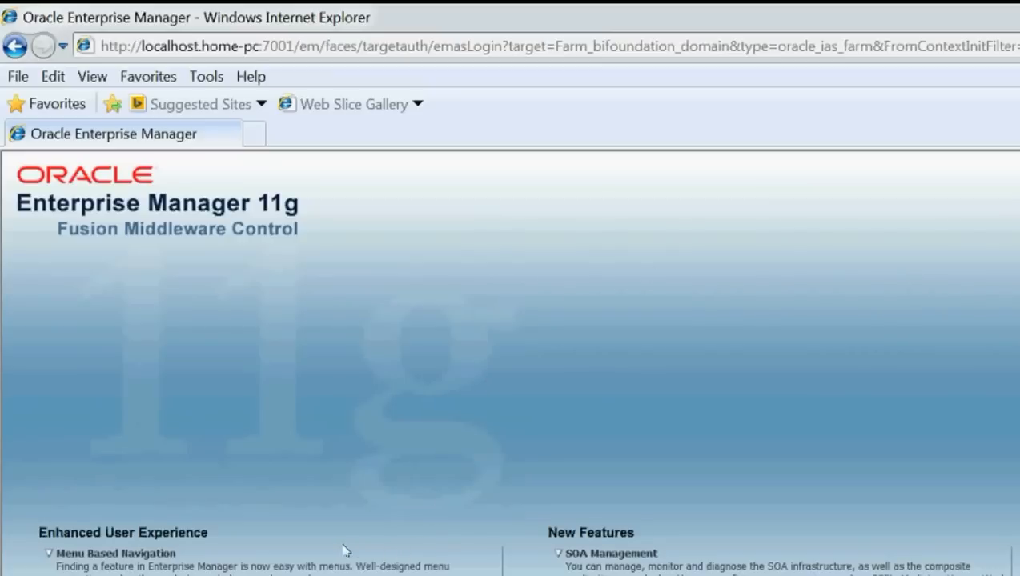
key(alt+Tab)
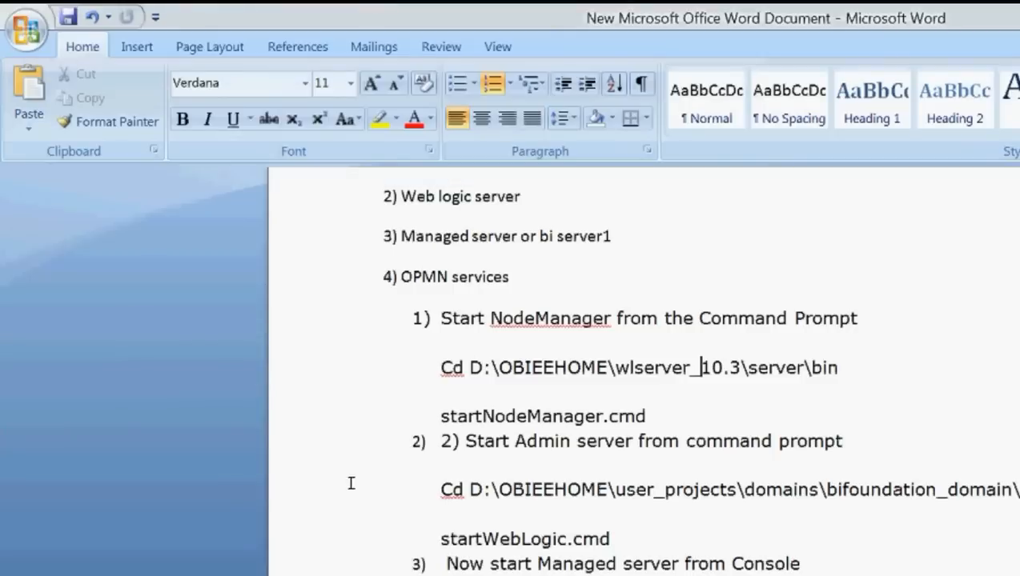
Step: Scroll the Word guide to the 'Access WebLogic console' step, then go back to Enterprise Manager
scroll(1011, 490, down, 4)
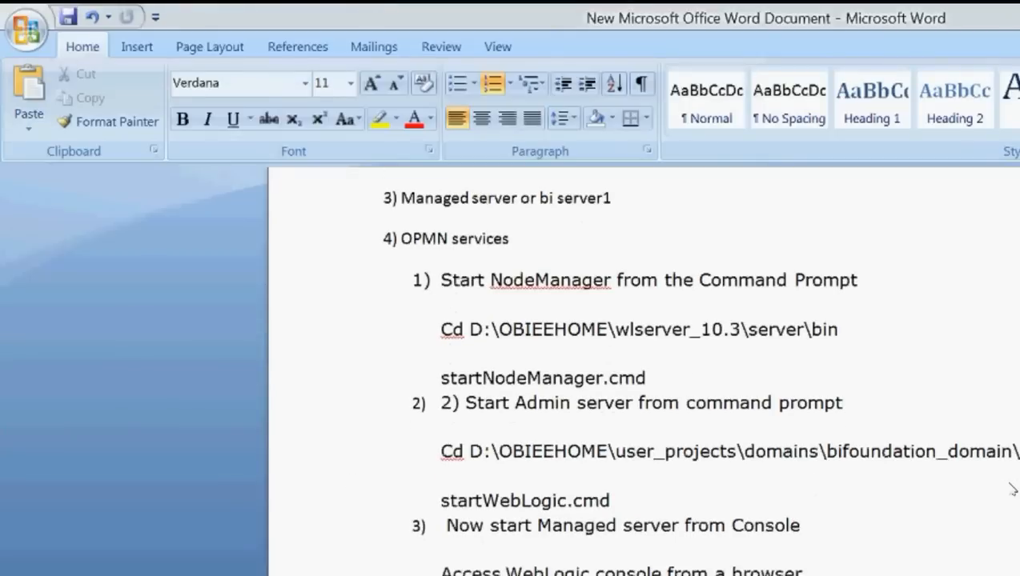
scroll(1011, 490, down, 2)
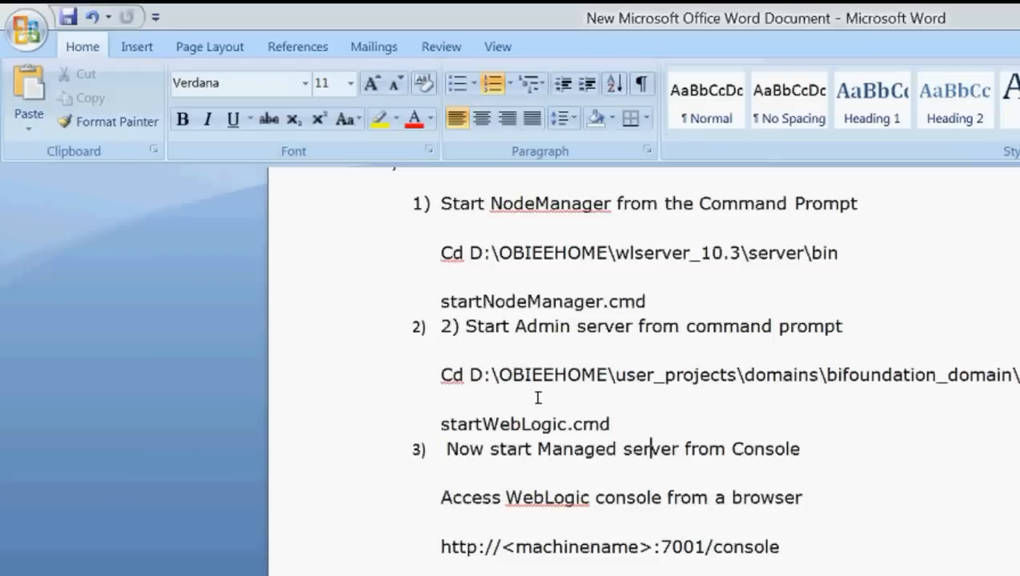
click(70, 558)
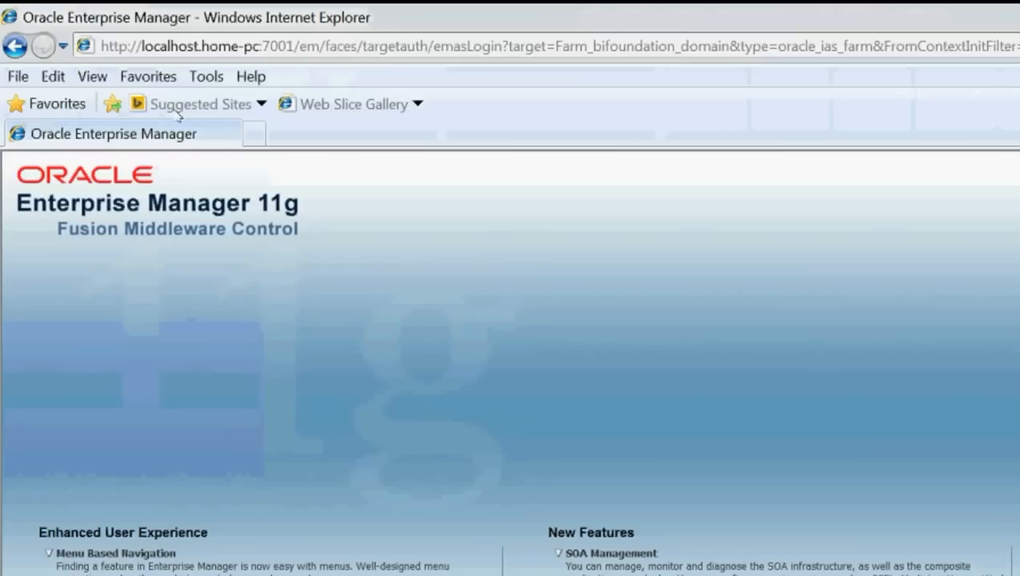
key(ctrl+t)
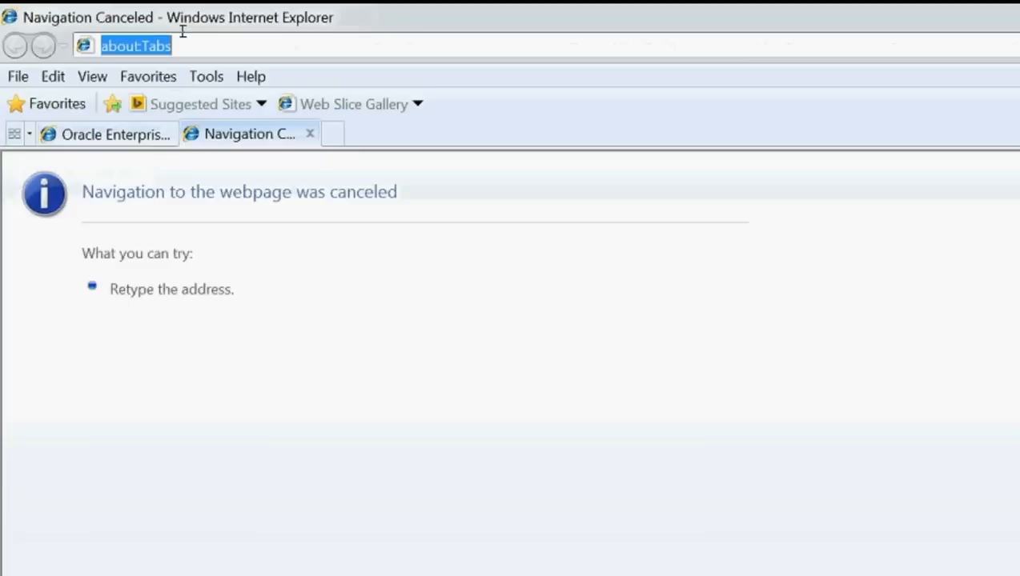
text(lo)
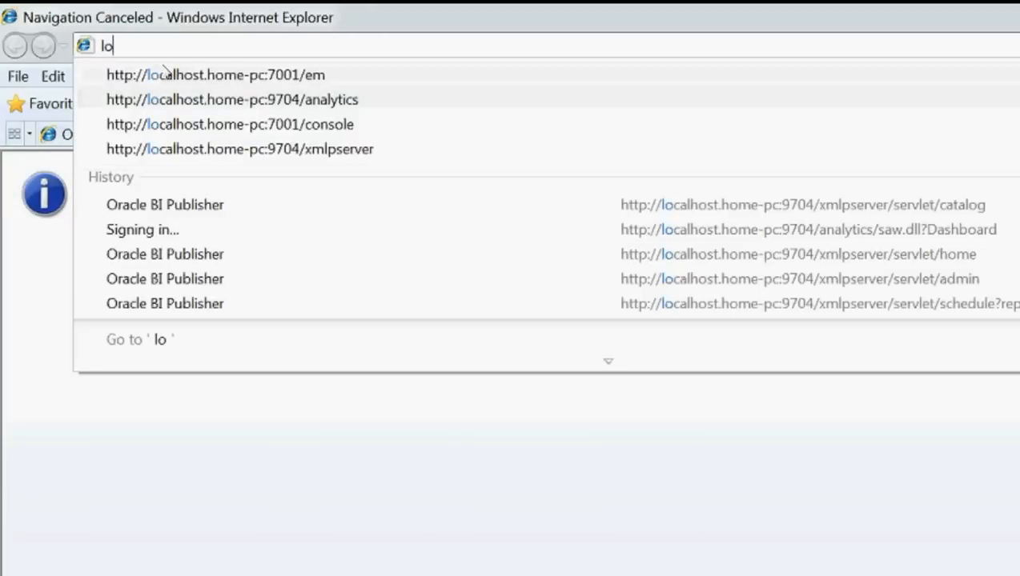
key(Down)
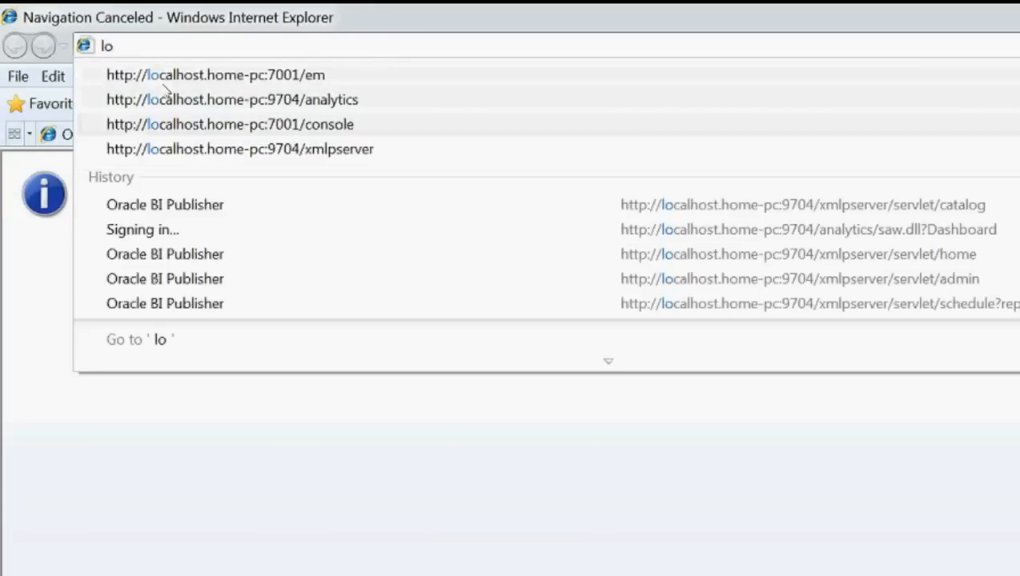
key(Return)
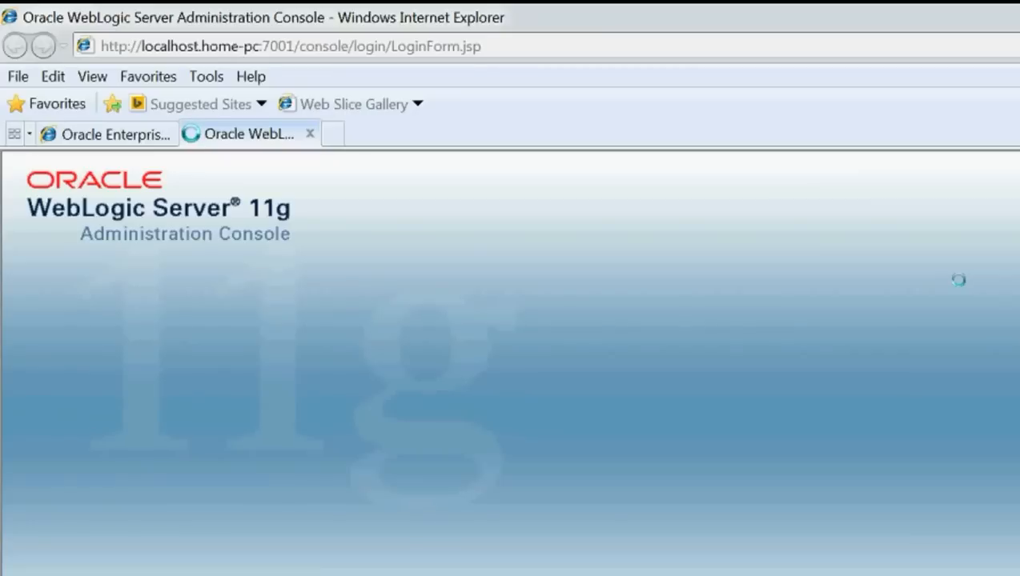
click(276, 565)
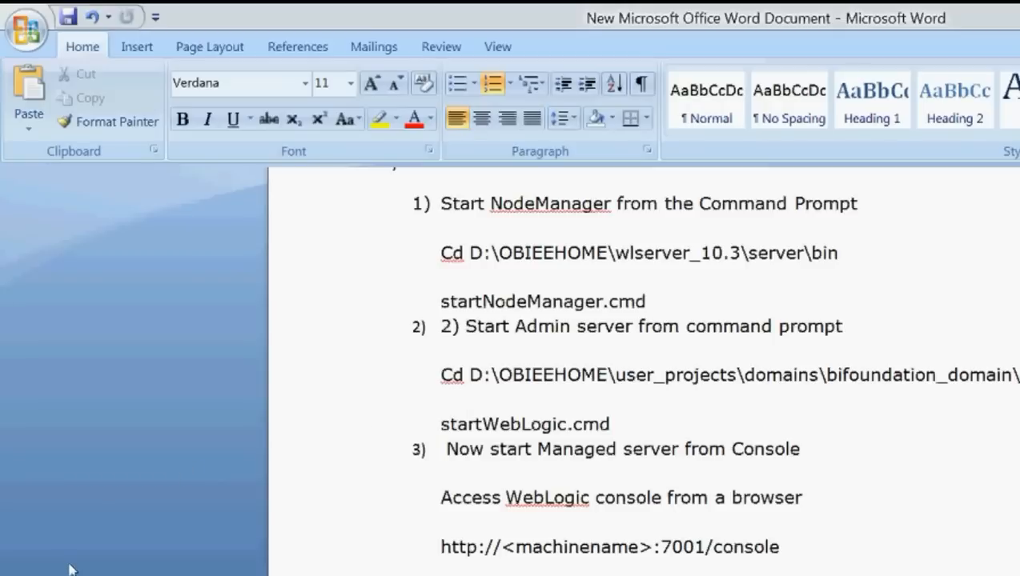
key(alt+Tab)
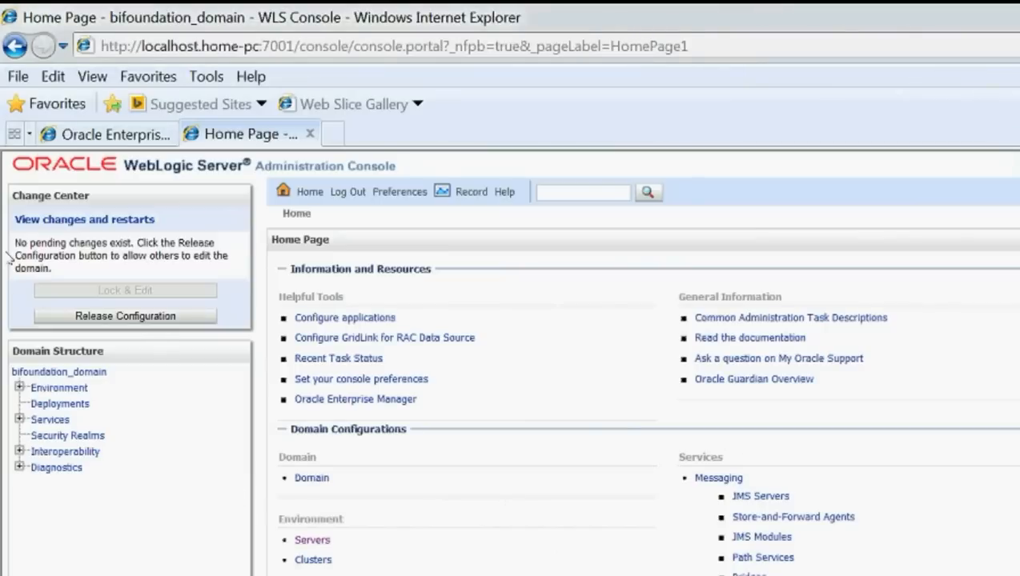
Step: Under Environment > Servers > Control, select bi_server1 and request that it start
click(20, 387)
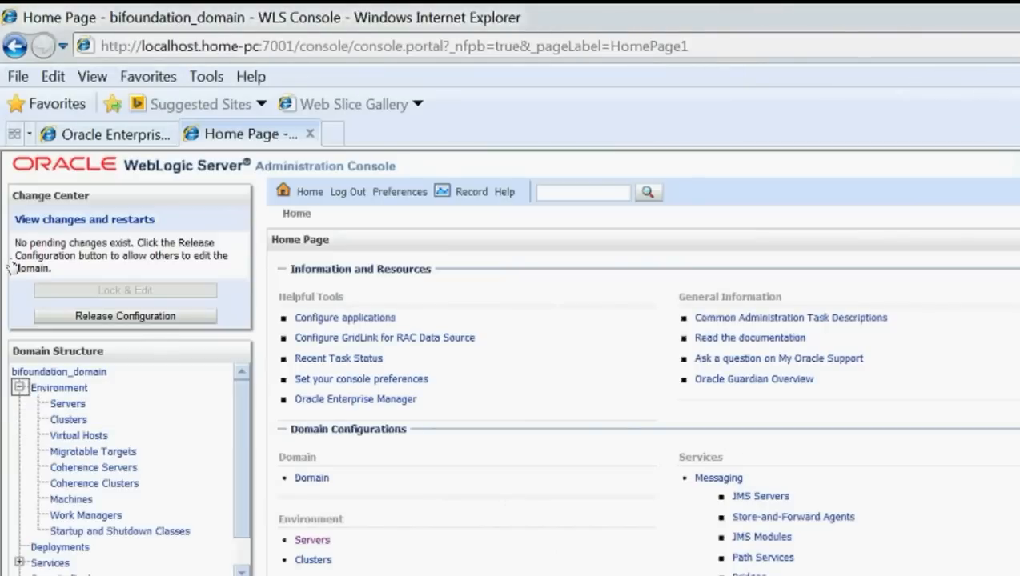
click(66, 404)
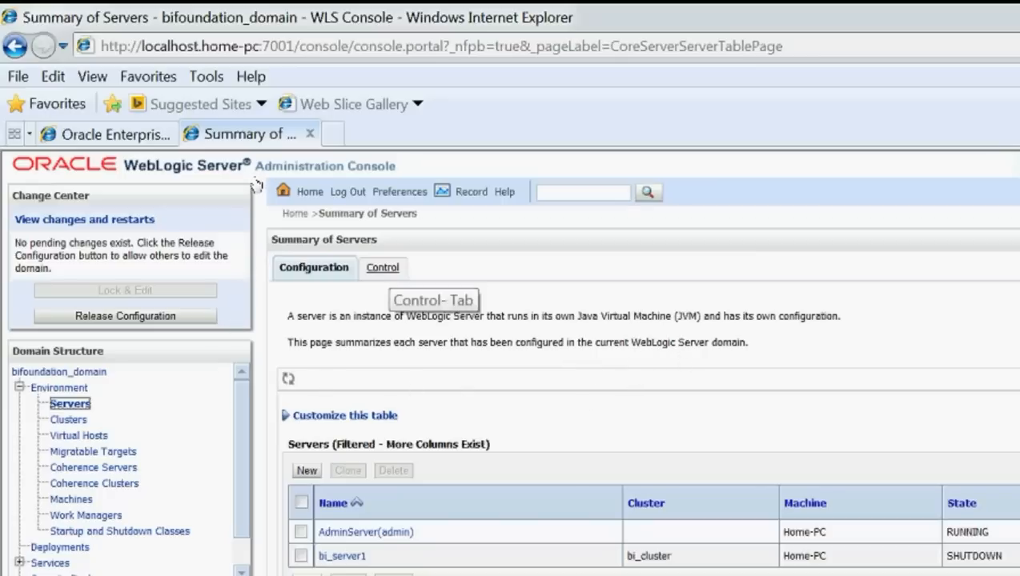
click(383, 268)
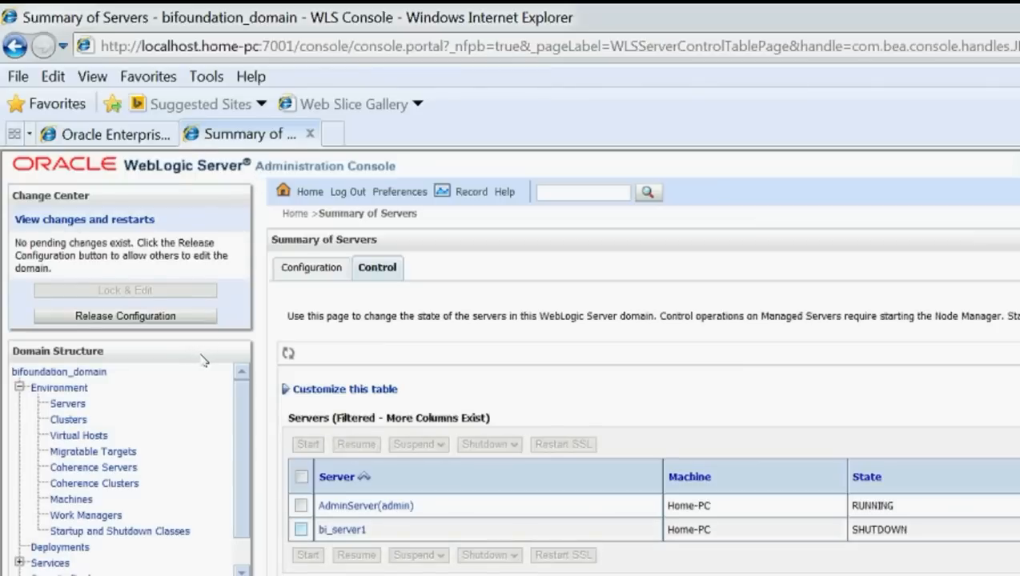
click(300, 529)
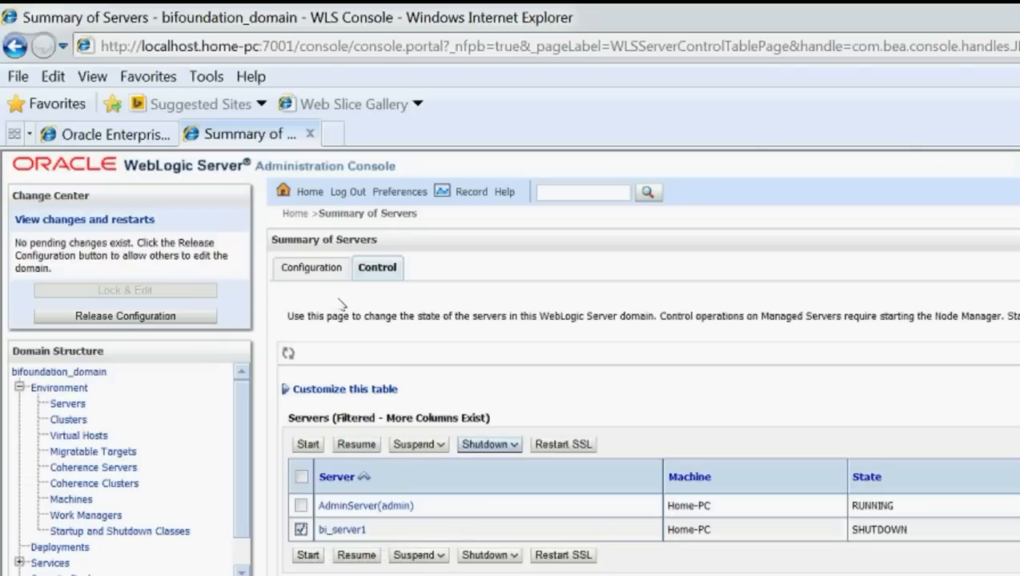
click(490, 445)
click(377, 264)
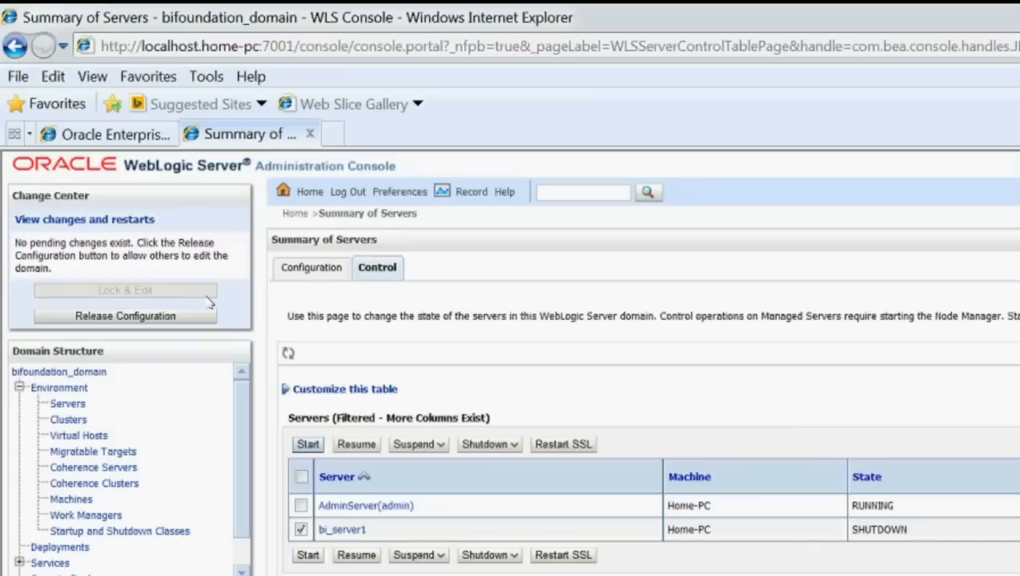
key(Return)
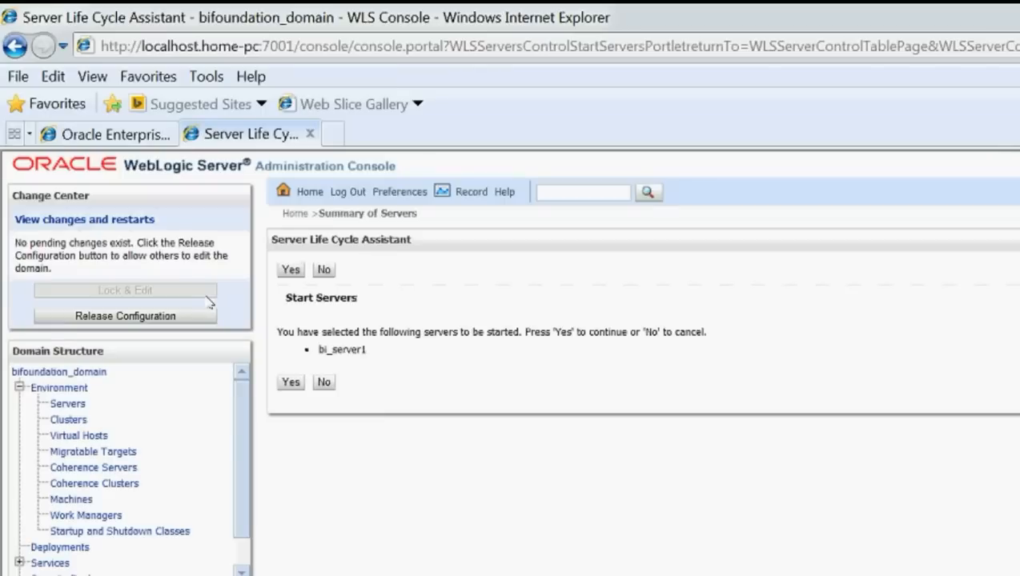
Step: Answer Yes in the Server Life Cycle Assistant to start bi_server1
key(Tab)
key(Return)
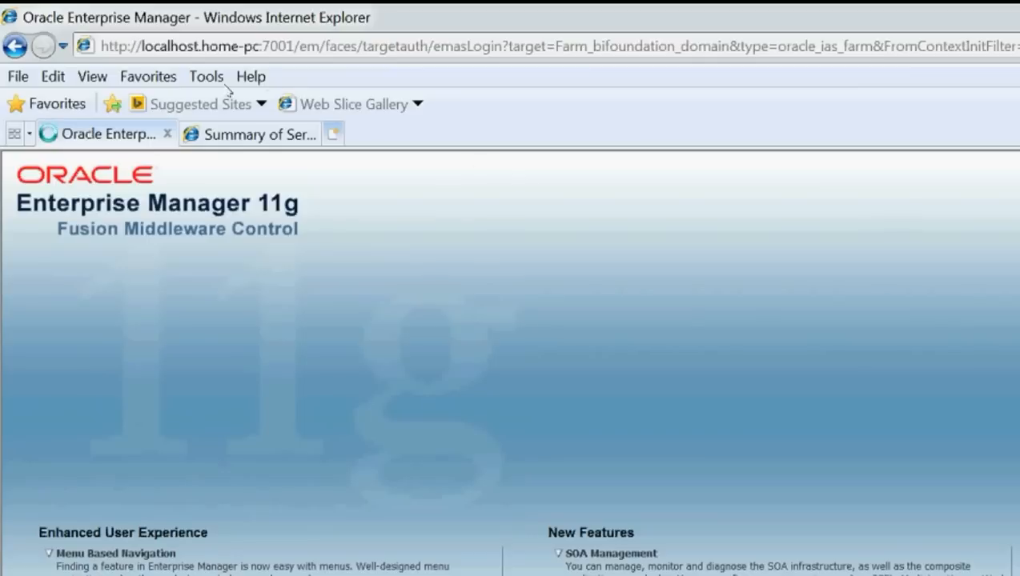
Step: Check server states and cluster assignments in the WebLogic console, then open bi_cluster from the Enterprise Manager farm
click(212, 132)
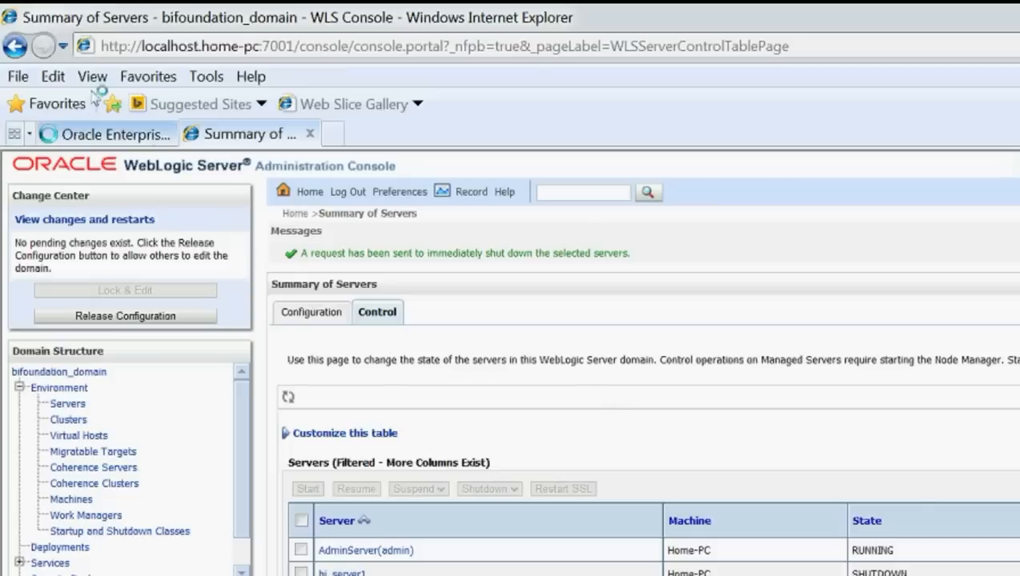
click(127, 133)
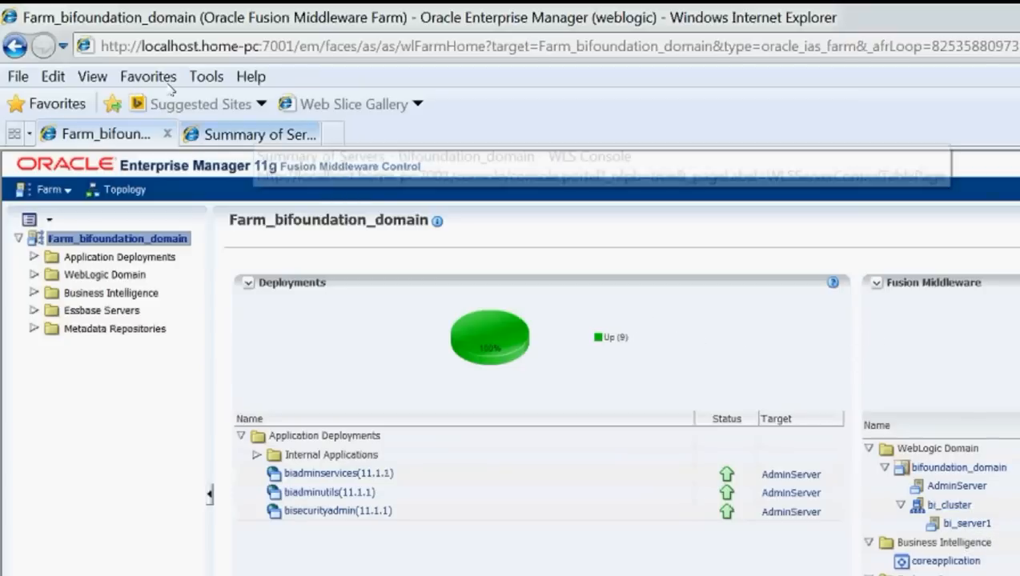
click(250, 133)
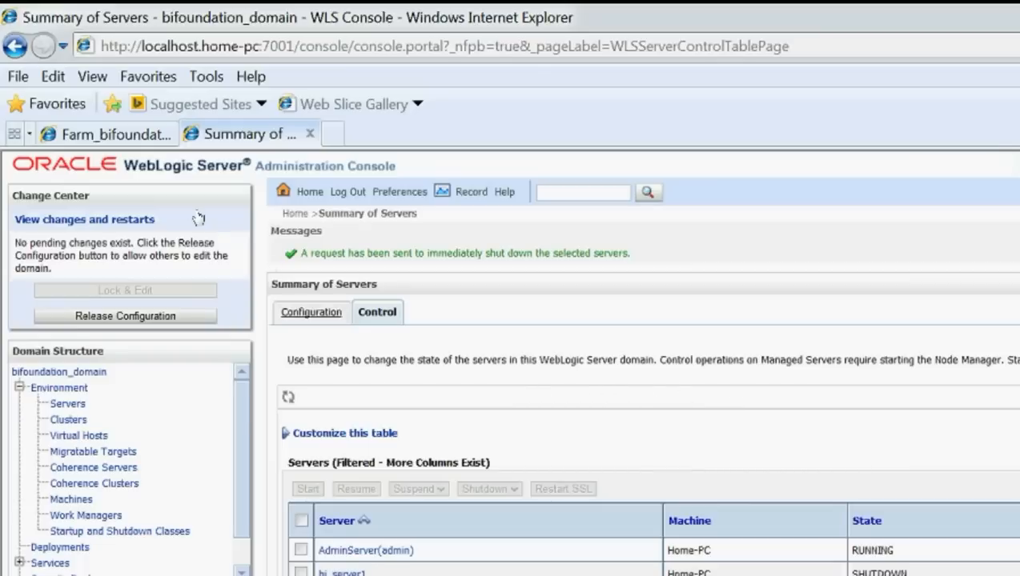
click(311, 312)
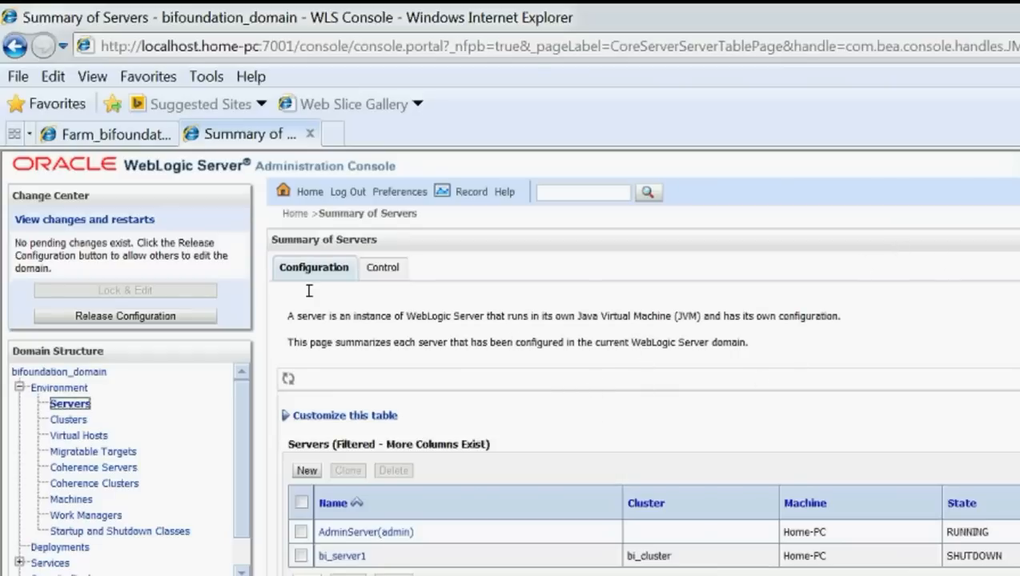
click(103, 133)
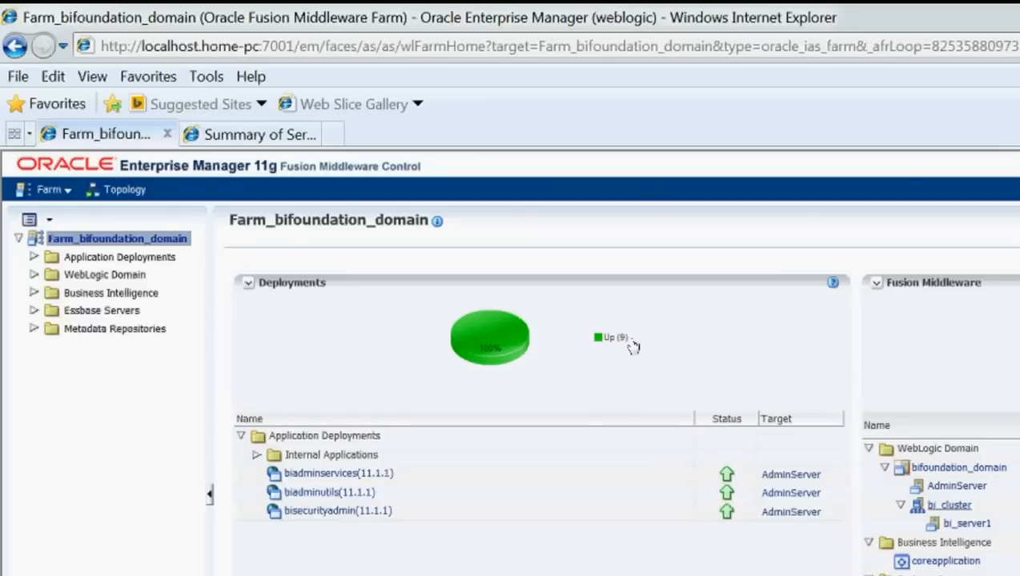
click(950, 506)
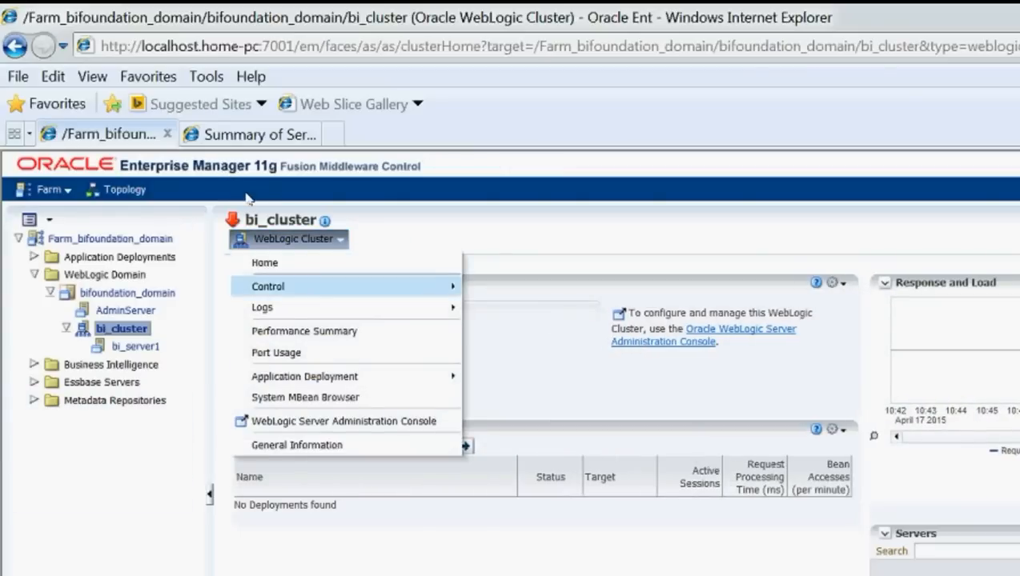
Step: Choose Control > Start Up from the WebLogic Cluster menu to bring bi_cluster up
mouse_move(372, 287)
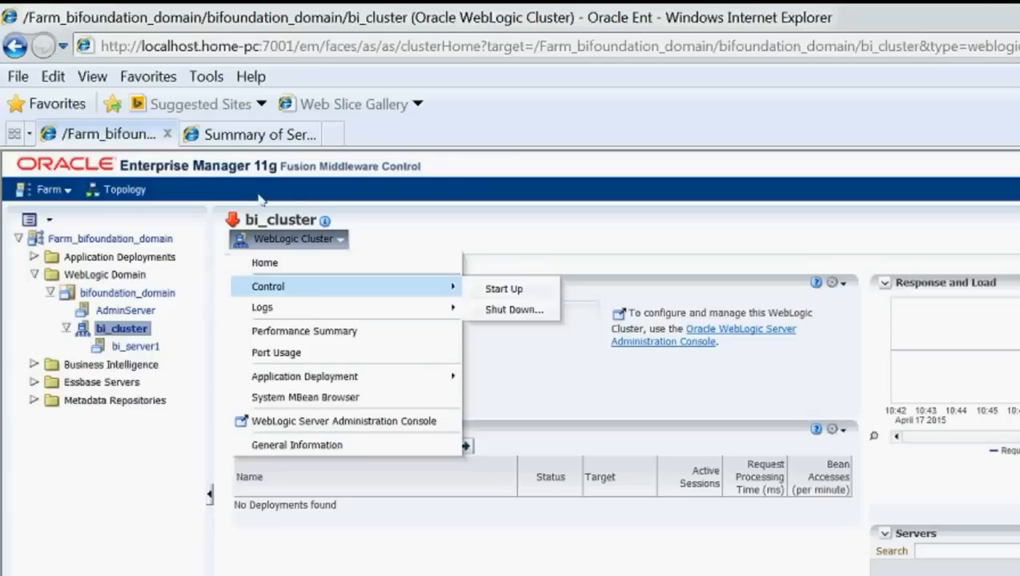
click(340, 199)
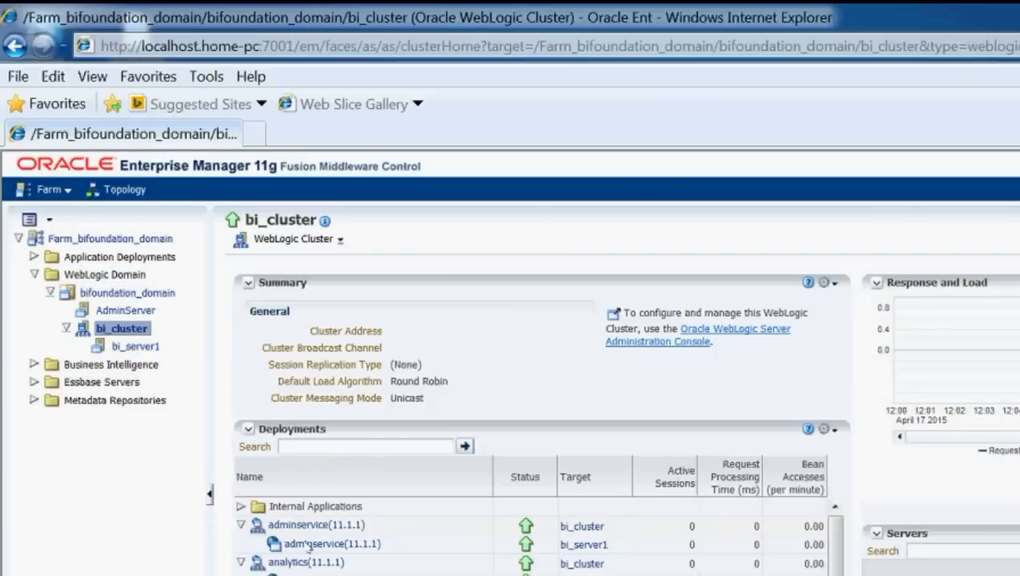
Step: Scroll the Word notes down to step 3 and clear the startWebLogic.cmd highlight
key(alt+Tab)
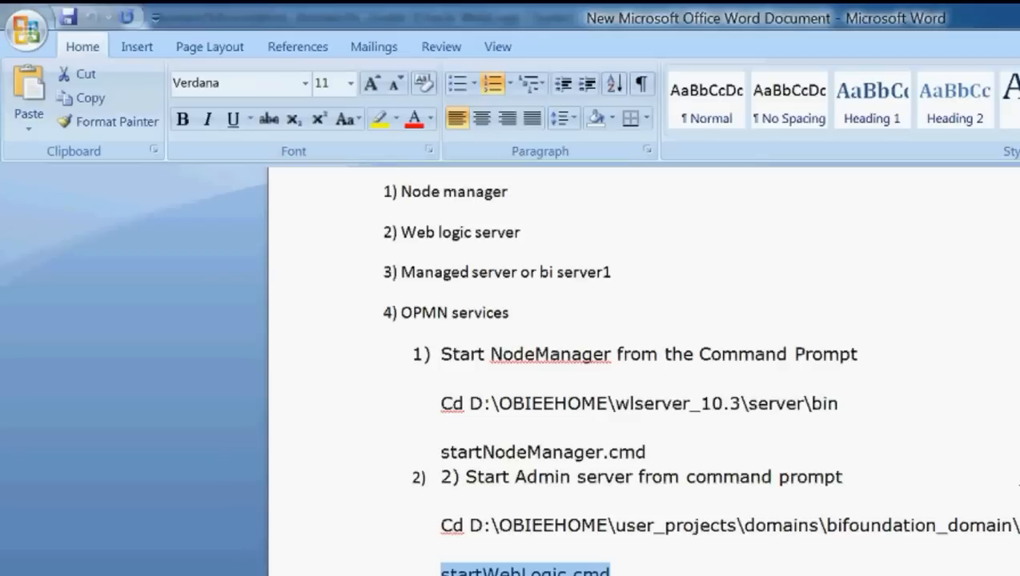
scroll(1010, 480, down, 2)
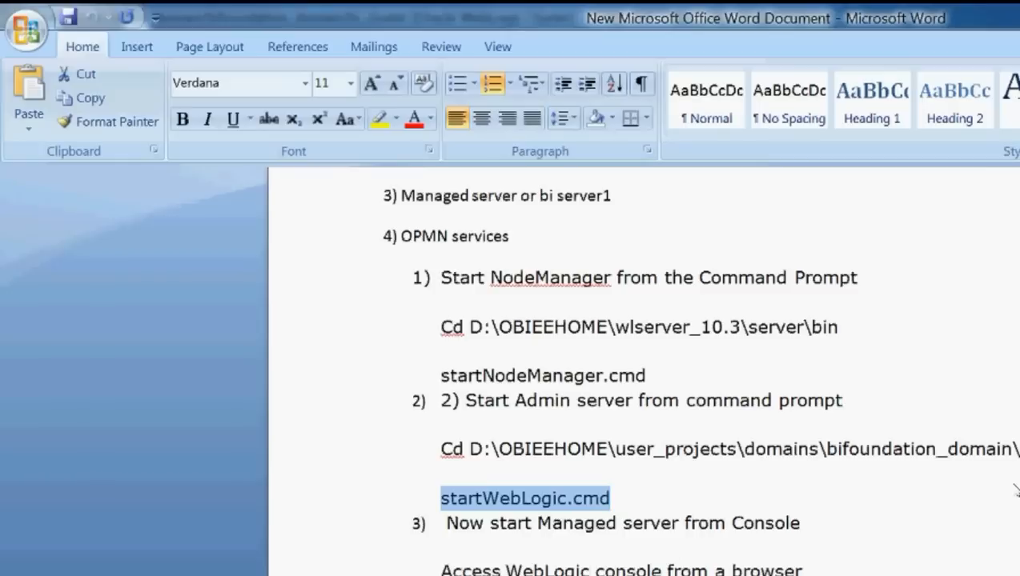
scroll(1012, 488, down, 2)
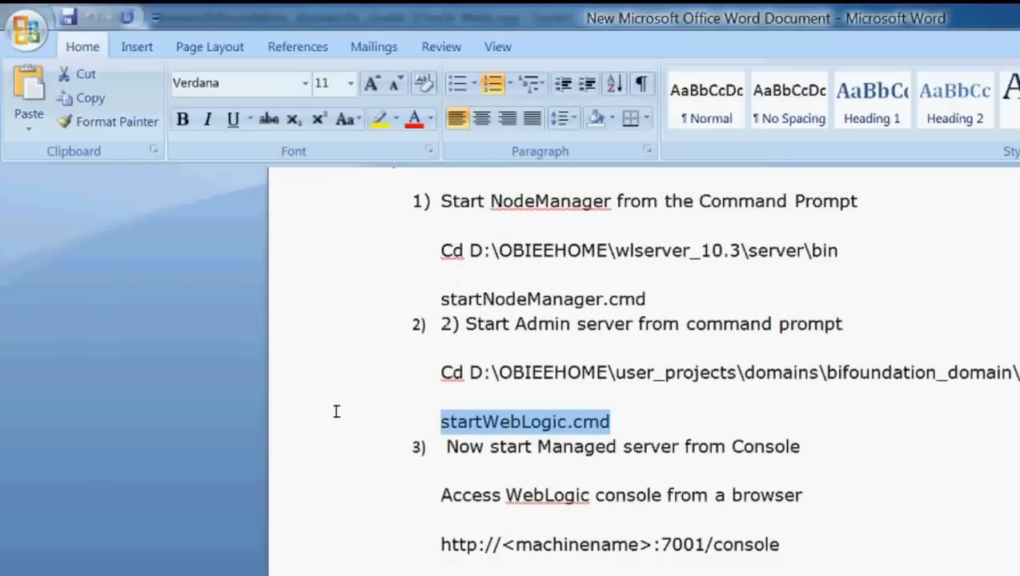
click(553, 445)
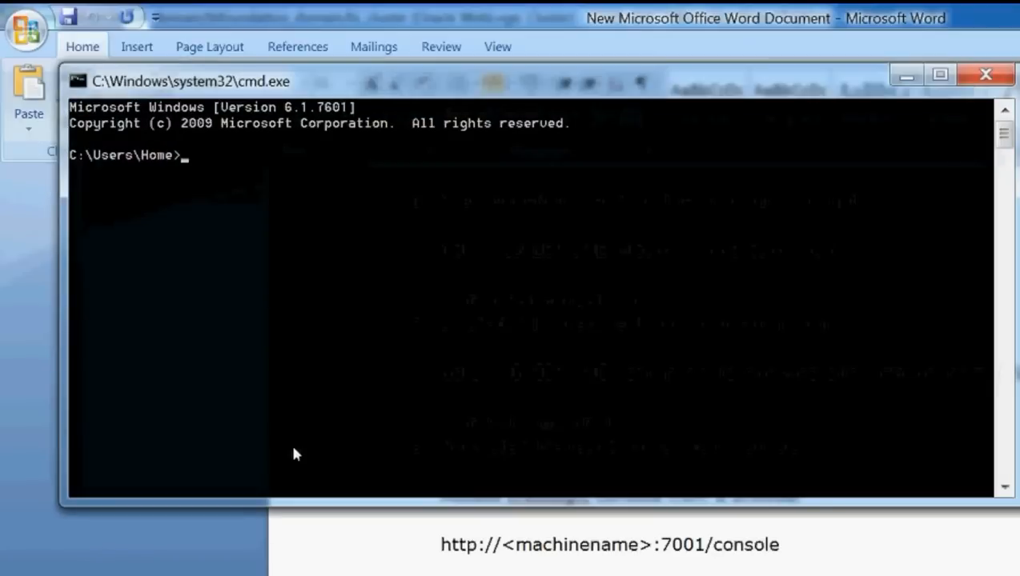
Step: Go to D:\OBIEEHOME\instances\instance1\bin and run opmnctl status, finding OPMN not running
text(d:)
key(Return)
right_click(214, 177)
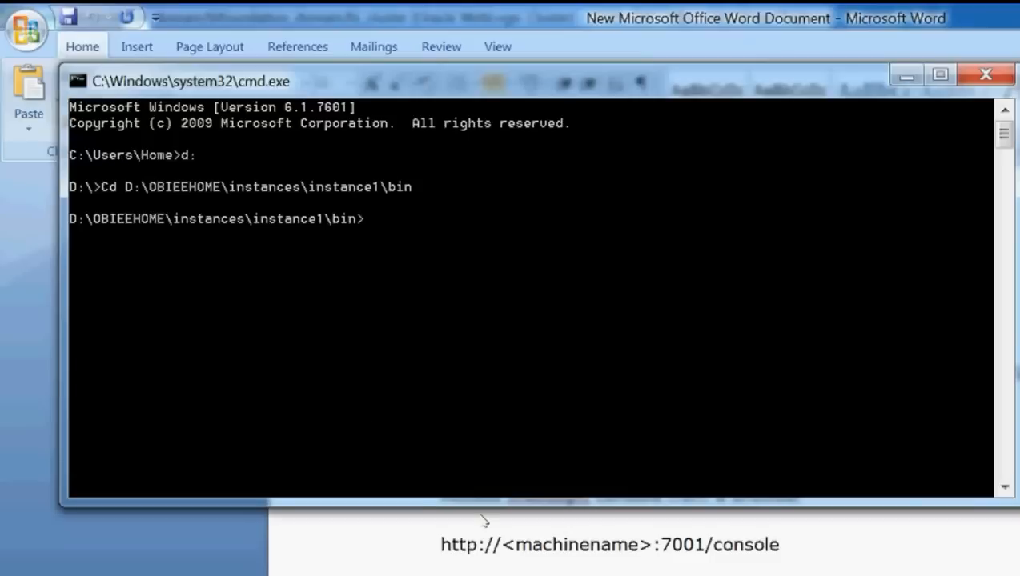
key(alt+Tab)
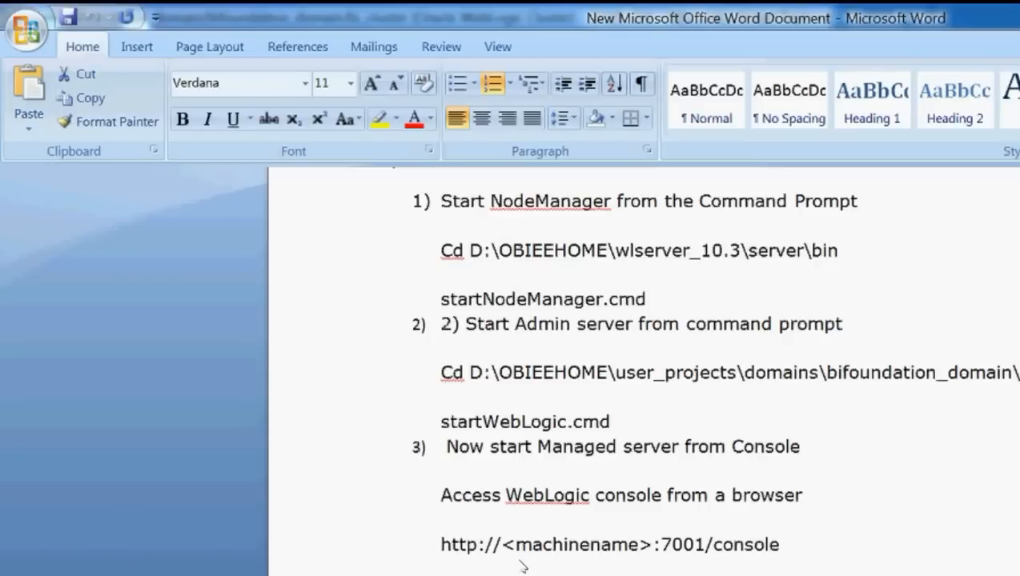
key(alt+Tab)
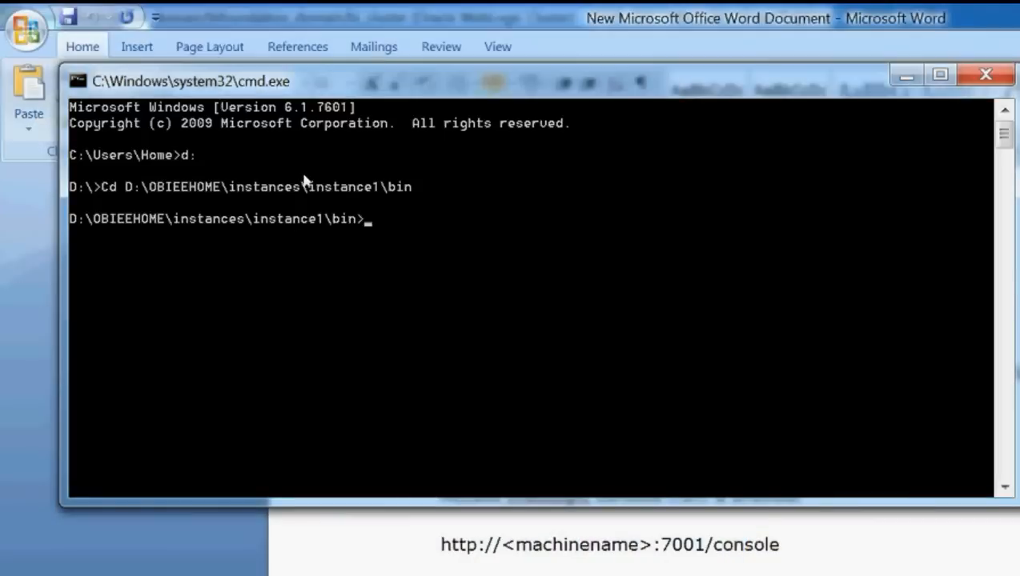
right_click(291, 159)
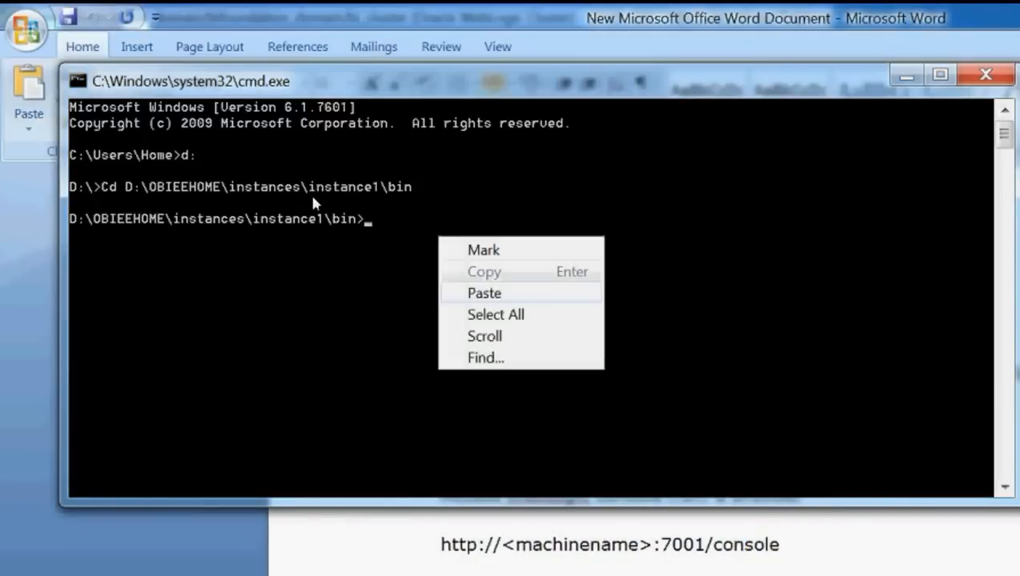
key(Return)
key(BackSpace)
key(BackSpace)
key(BackSpace)
key(BackSpace)
key(BackSpace)
key(BackSpace)
key(BackSpace)
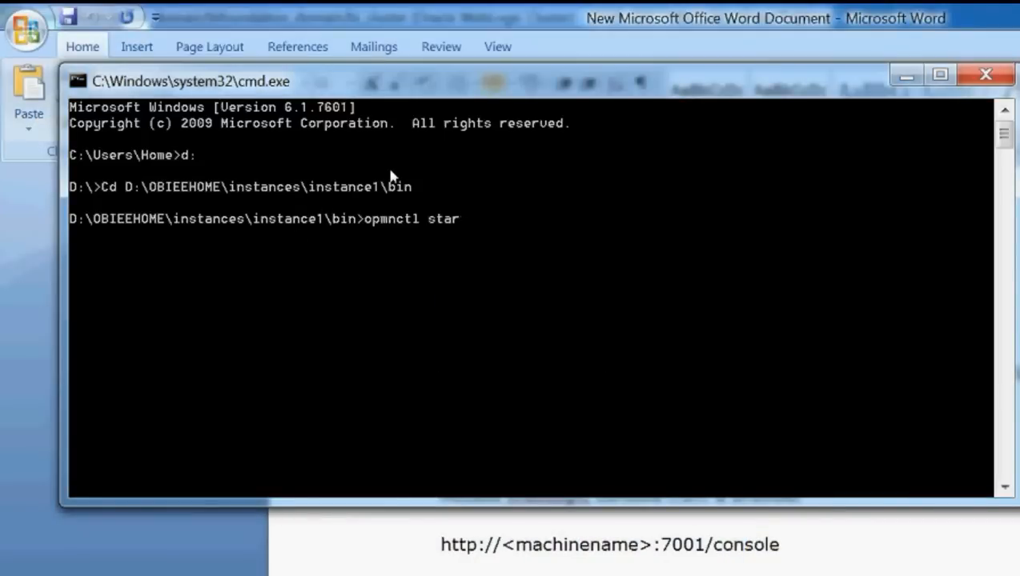
text(status)
key(Return)
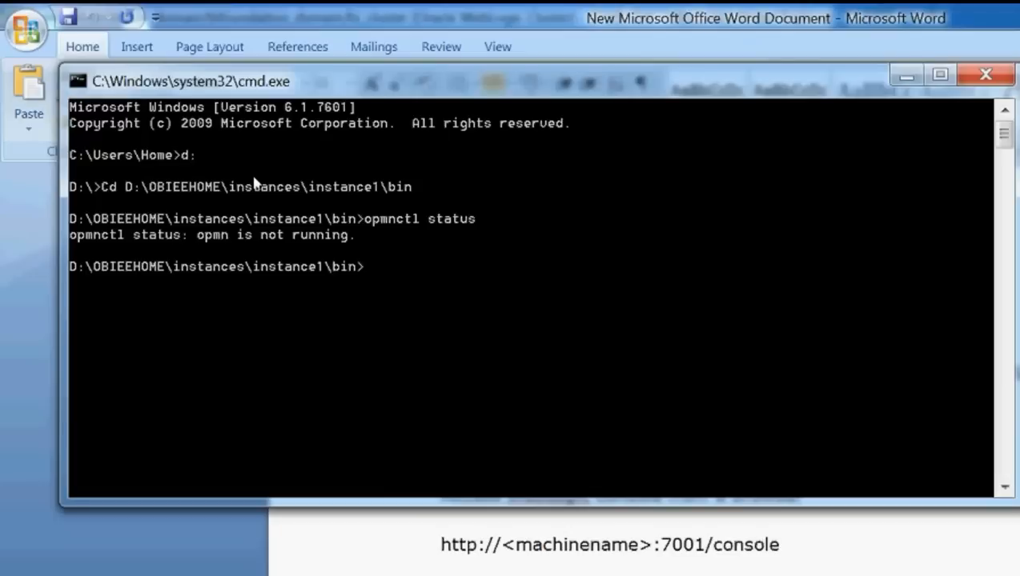
Step: Run opmnctl startall, then opmnctl status to confirm all seven processes are Alive
key(Up)
key(BackSpace)
key(BackSpace)
key(BackSpace)
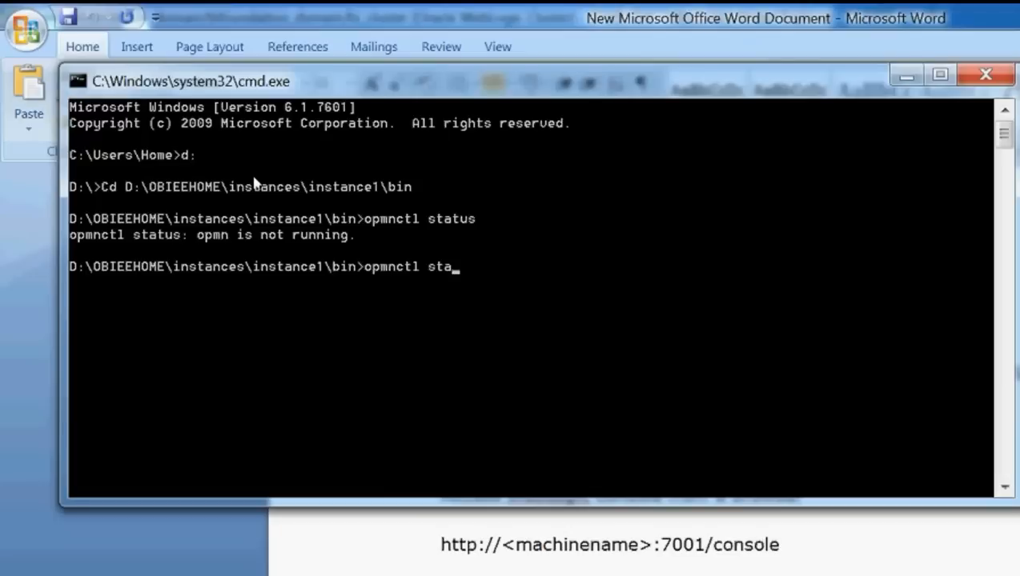
text(rtall)
key(Return)
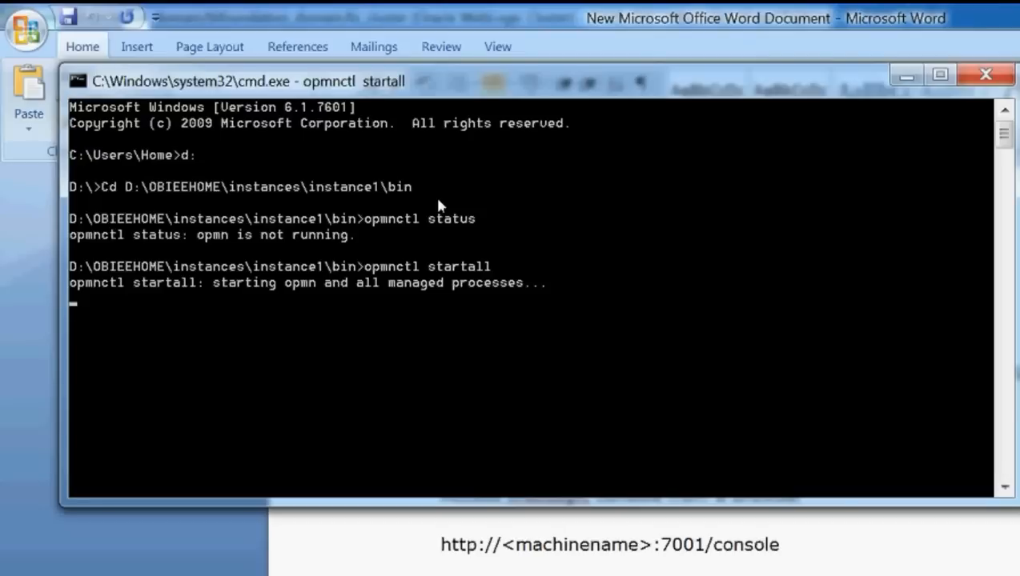
text(opmnctl status)
key(Return)
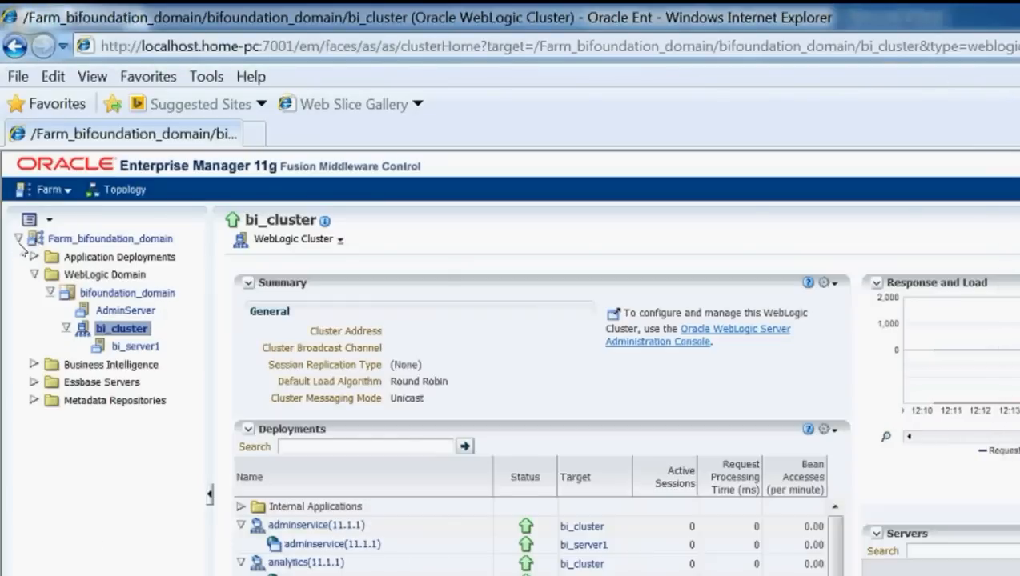
Step: Expand Business Intelligence in the EM tree, select coreapplication, and select the address bar
click(34, 365)
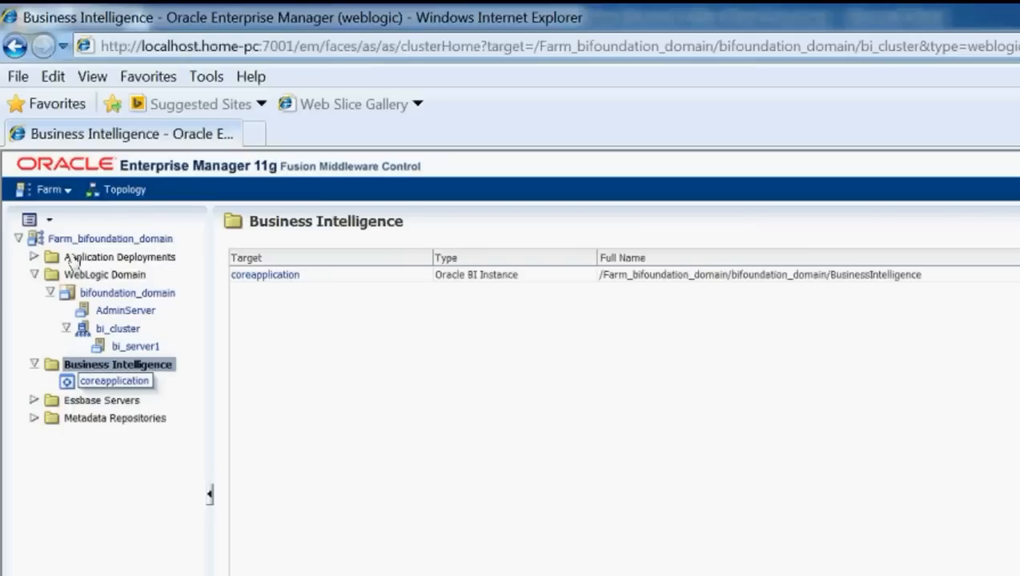
click(114, 382)
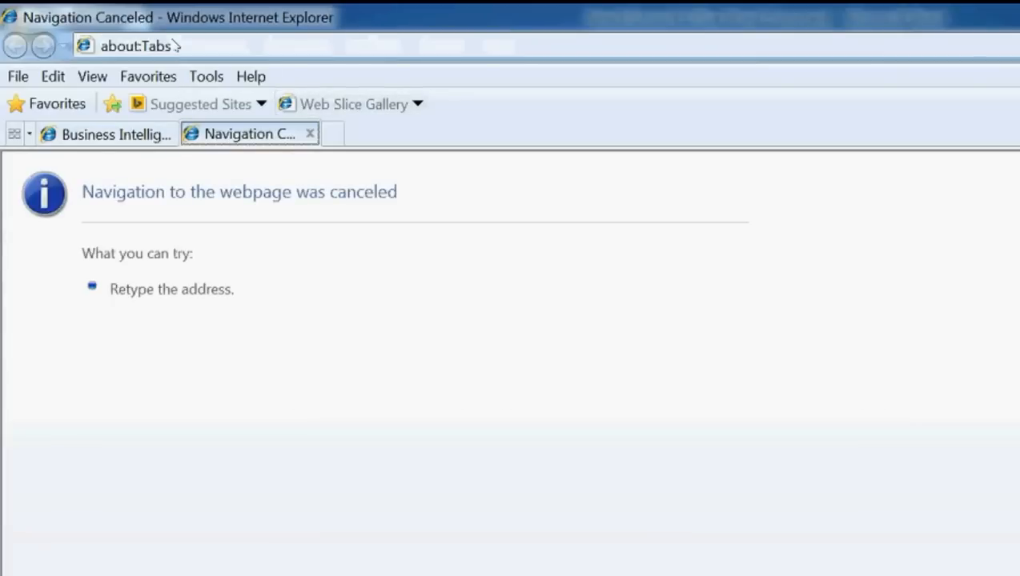
click(172, 46)
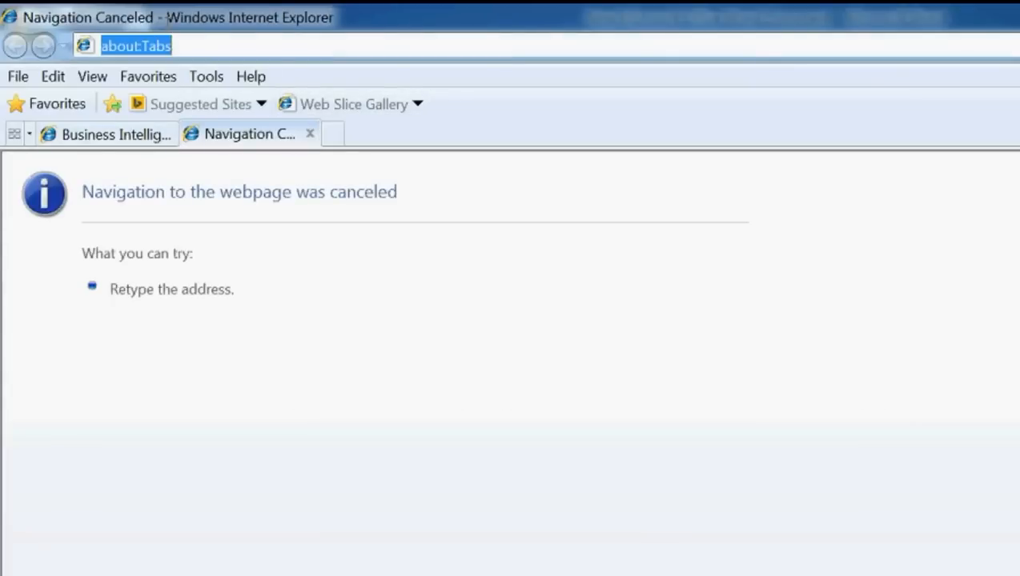
key(BackSpace)
text(local)
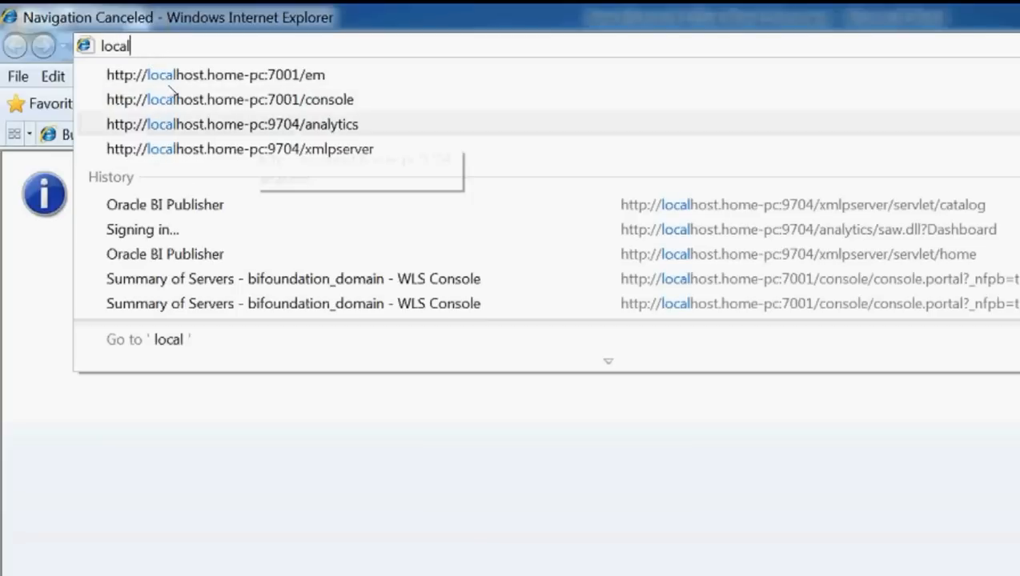
click(264, 126)
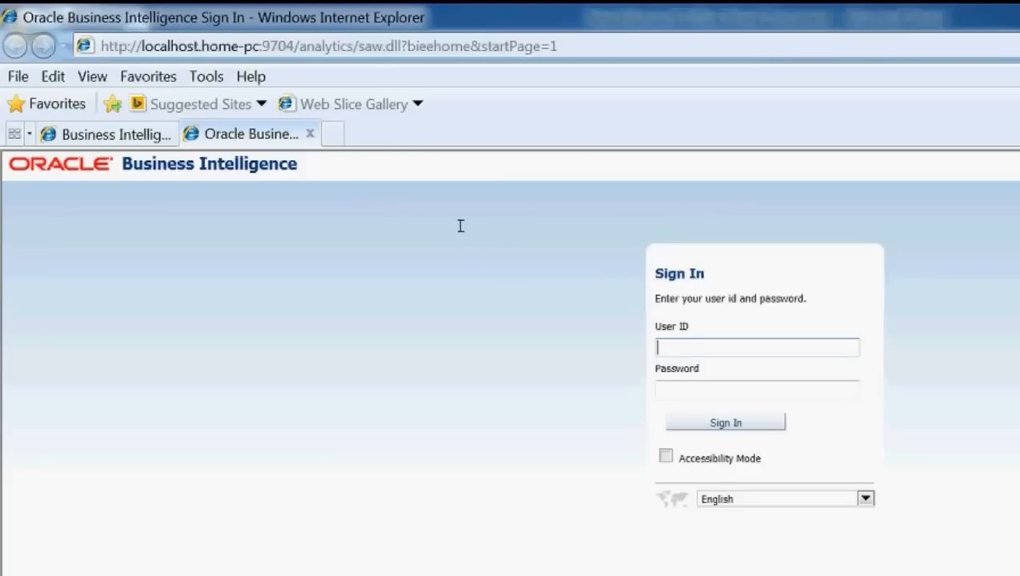
Step: Sign in with the administrator user ID and password, then return to the startWebLogic.cmd line in Word
key(Down)
text(web)
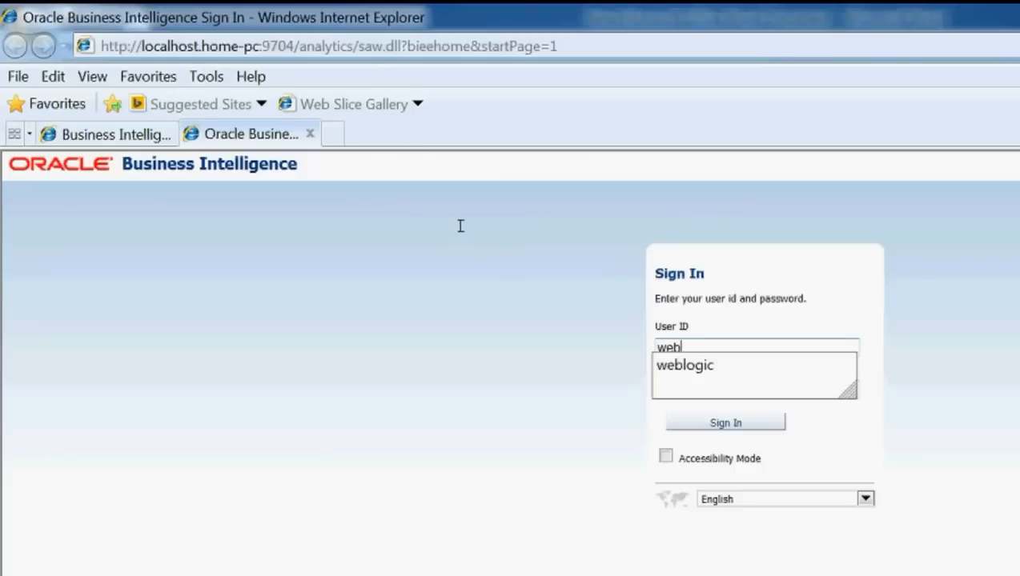
text(logic)
key(Tab)
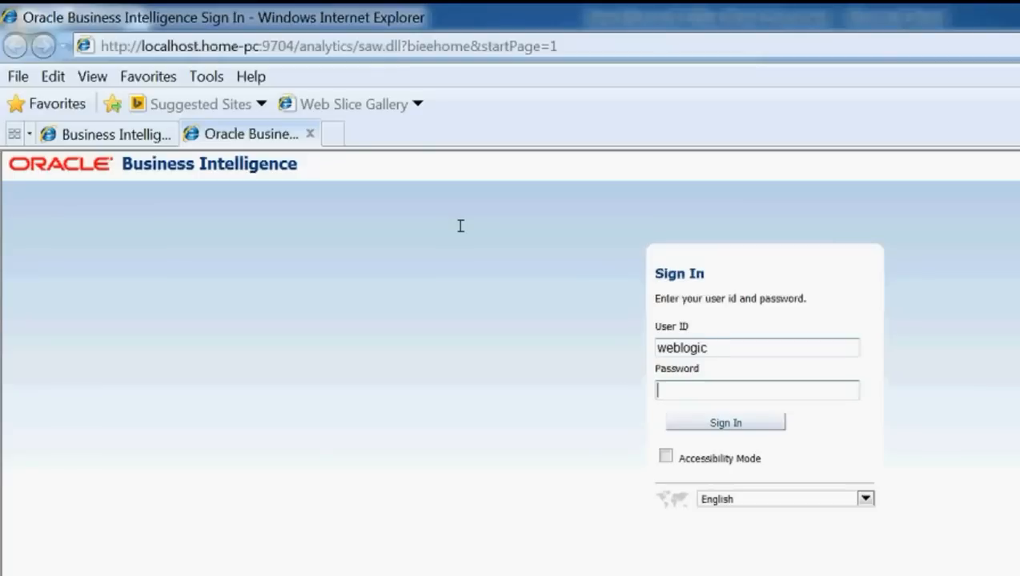
text(w)
key(BackSpace)
text(welcome12)
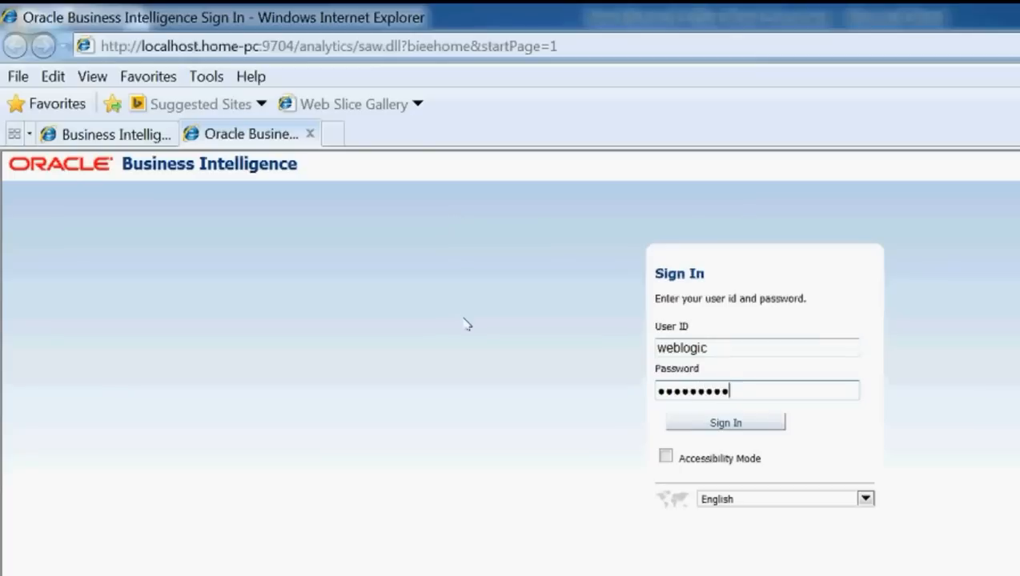
key(Tab)
key(Return)
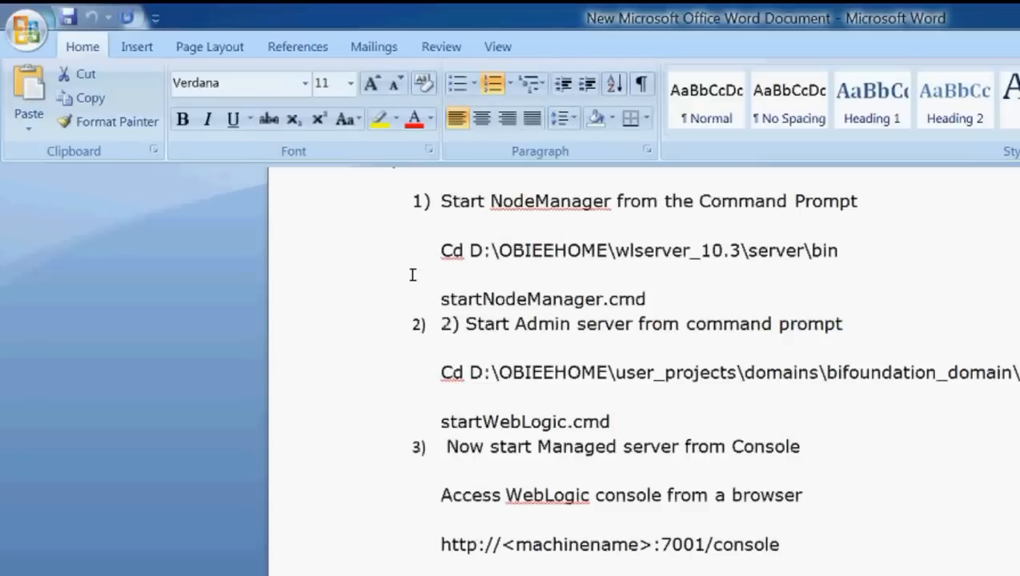
mouse_move(412, 274)
mouse_down()
mouse_move(282, 289)
mouse_move(418, 280)
mouse_up()
click(428, 280)
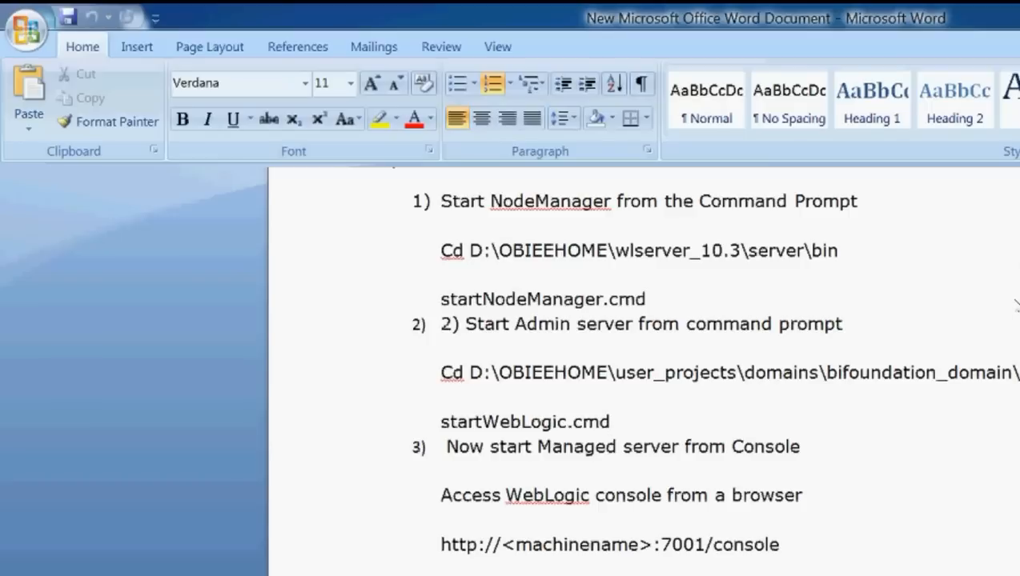
Step: Scroll to the top of the notes and highlight the four services, Node manager through OPMN
scroll(703, 243, up, 10)
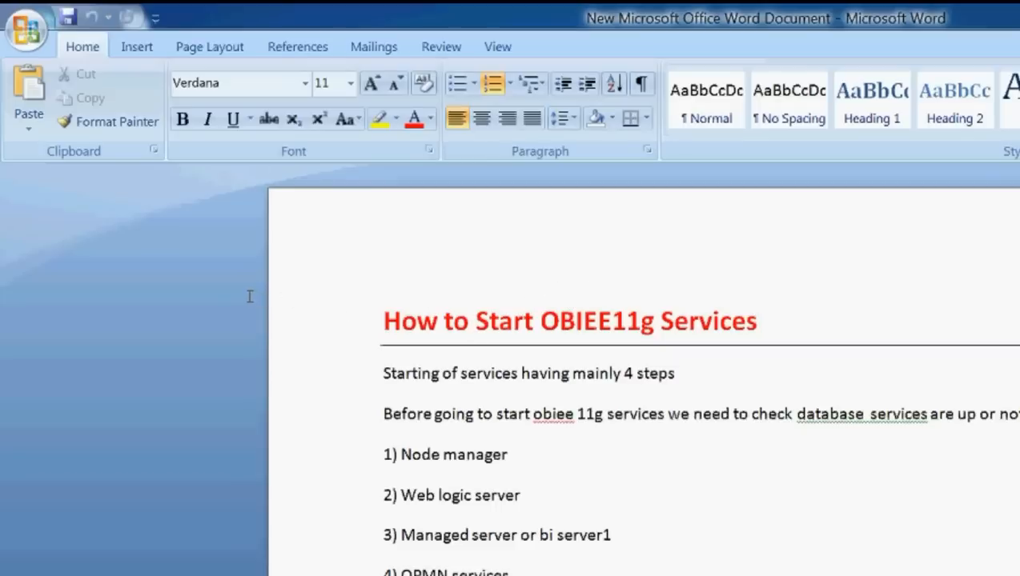
key(shift+Down)
key(shift+Down)
key(shift+Down)
key(shift+Down)
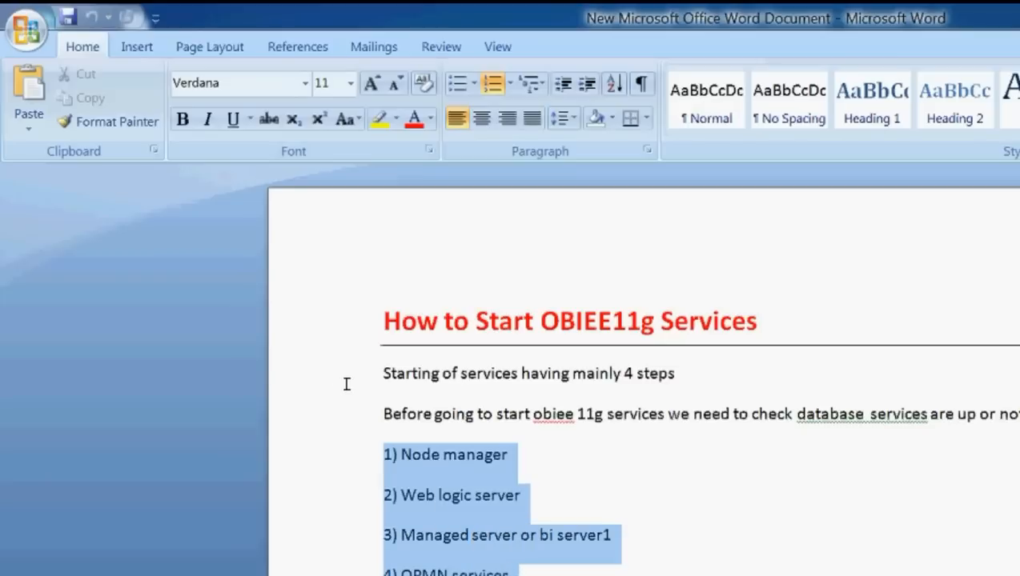
key(Right)
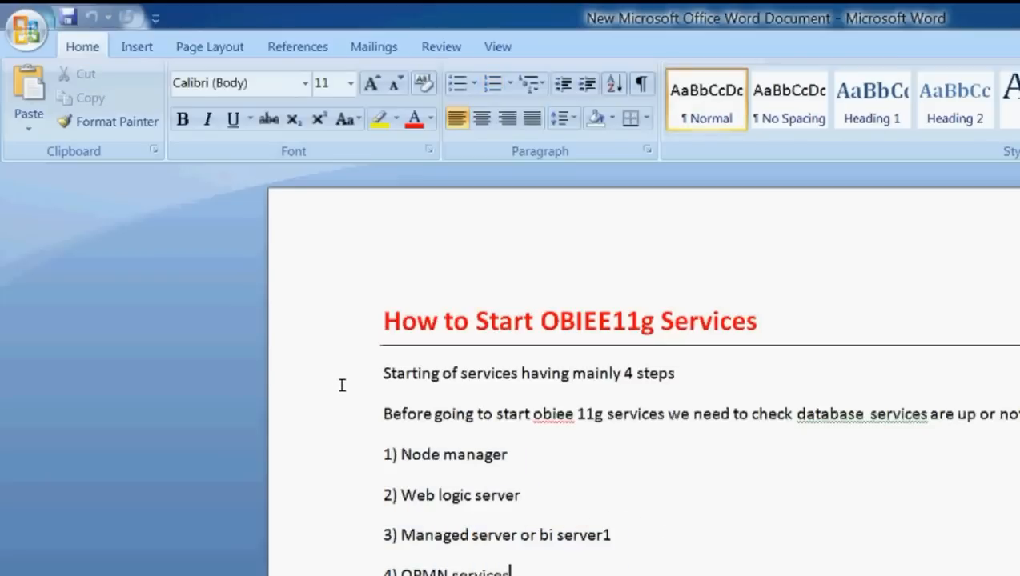